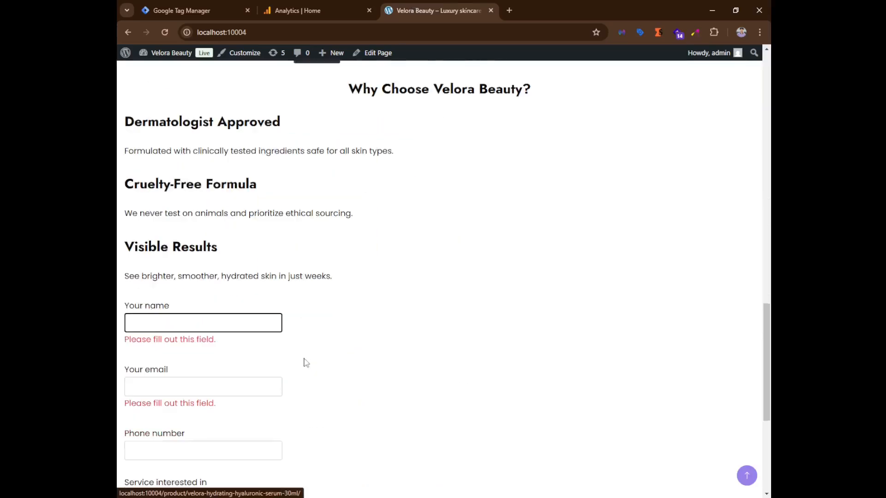
Autofill the contact form's name and email fields on the site's homepage and place the cursor in the message box.
scroll(304, 360, down, 5)
scroll(233, 210, up, 4)
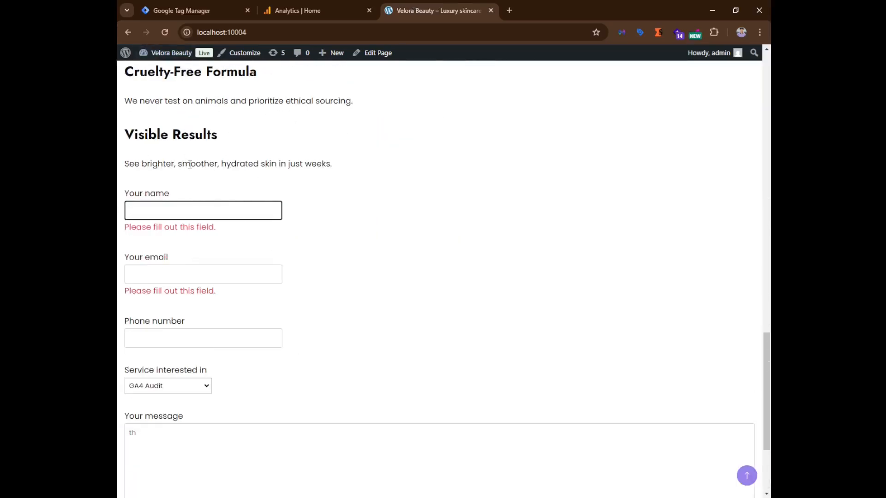
scroll(192, 254, down, 3)
scroll(196, 176, up, 2)
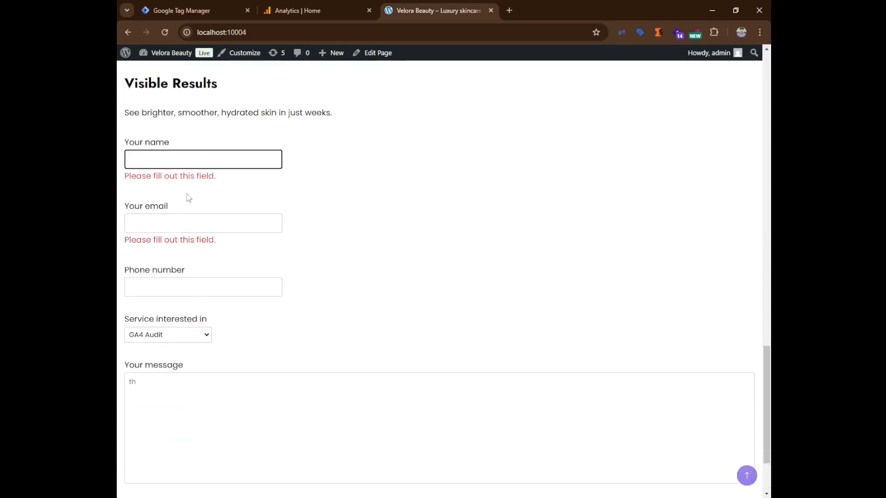
click(182, 164)
click(231, 187)
click(199, 229)
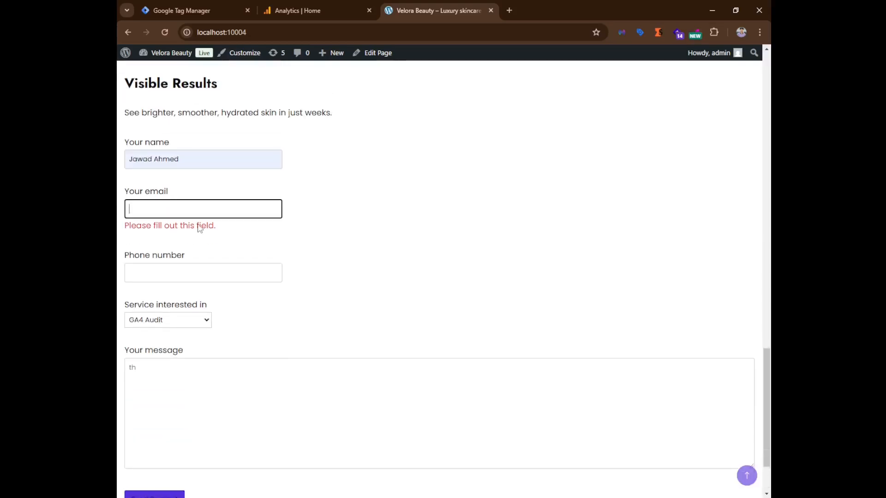
click(194, 233)
click(180, 262)
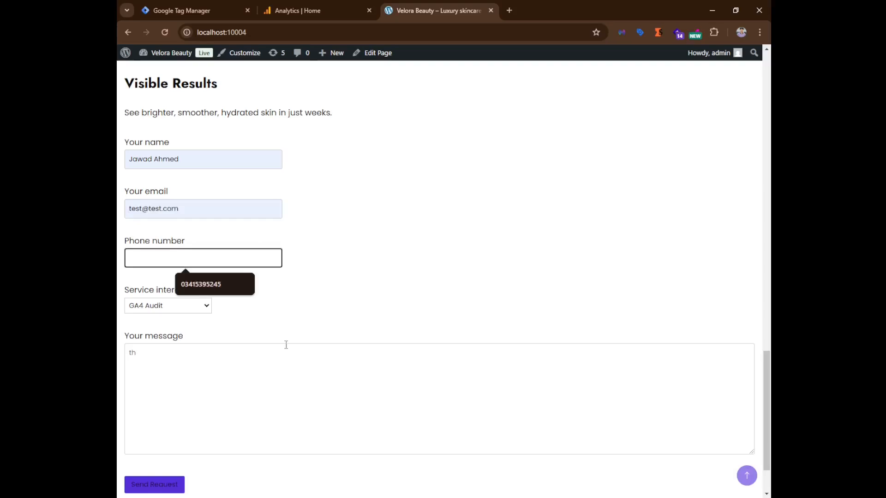
click(270, 403)
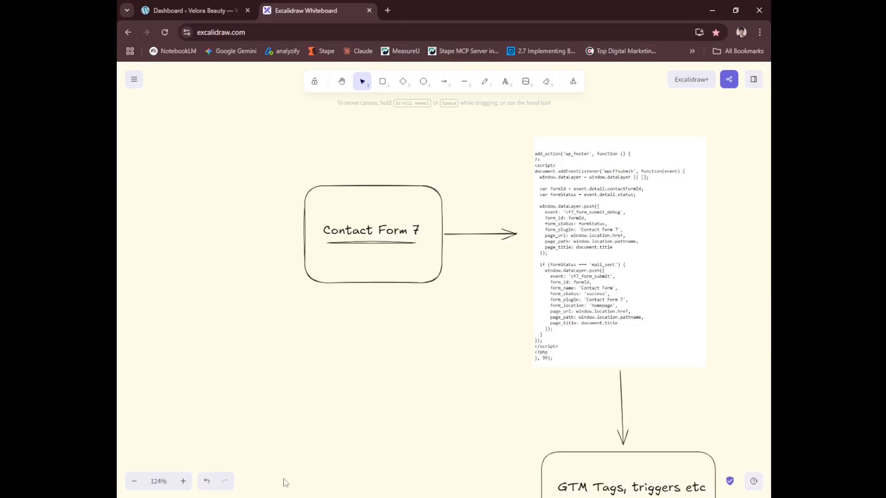
Open the installed plugins list in the WordPress admin and highlight the Contact Form 7 plugin name.
click(169, 5)
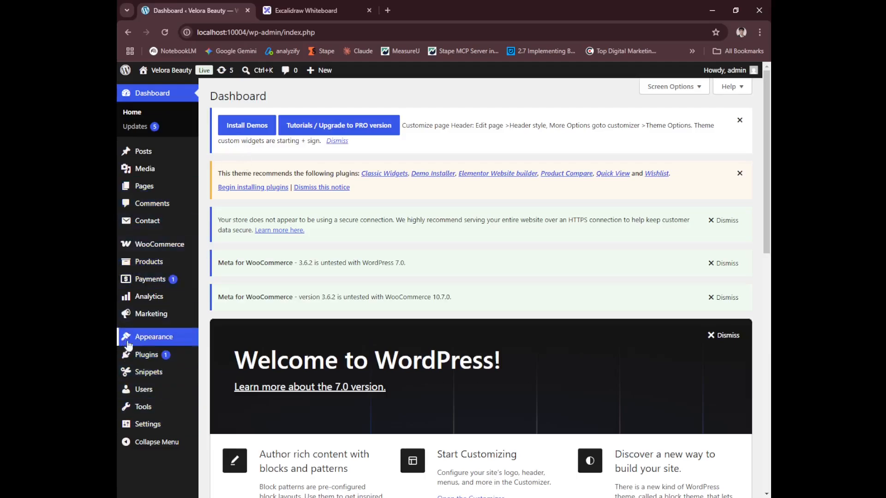
click(157, 355)
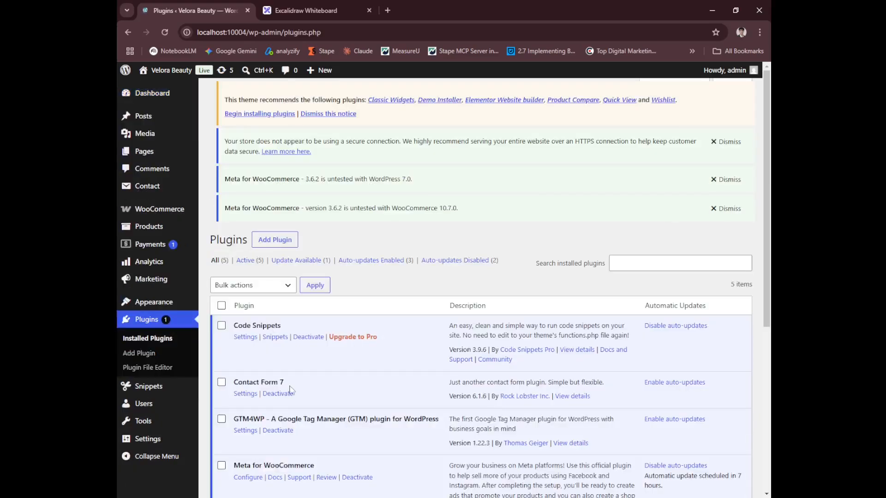
drag(285, 400, 228, 405)
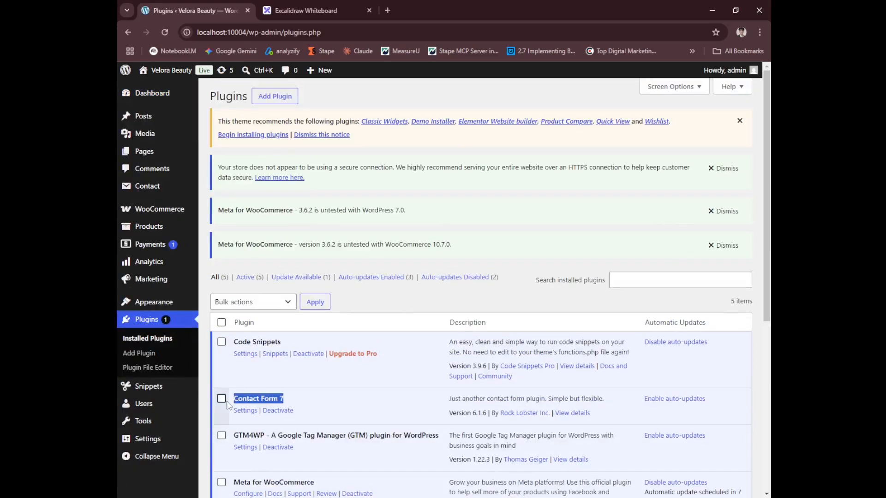
click(296, 401)
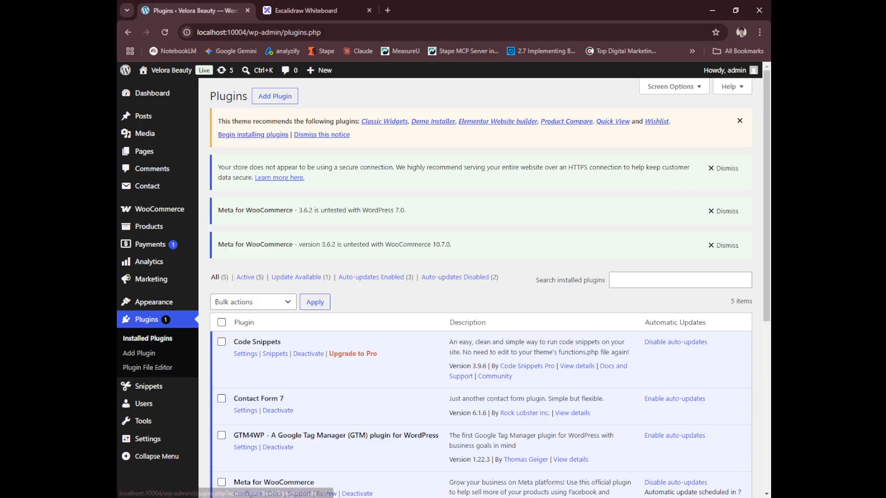
Switch to Excalidraw and review the diagram of Contact Form 7 data layer code feeding GTM tags and GA4.
click(312, 5)
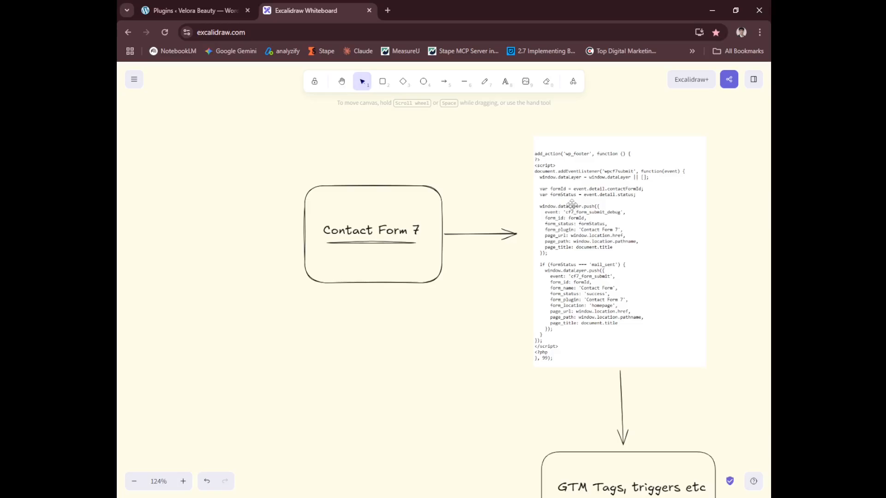
scroll(572, 205, down, 7)
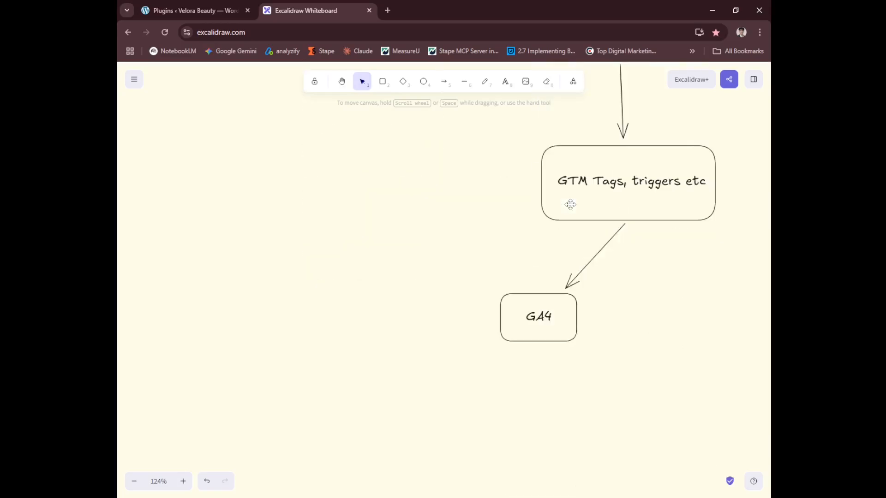
scroll(571, 204, up, 1)
scroll(571, 204, up, 3)
scroll(581, 327, down, 2)
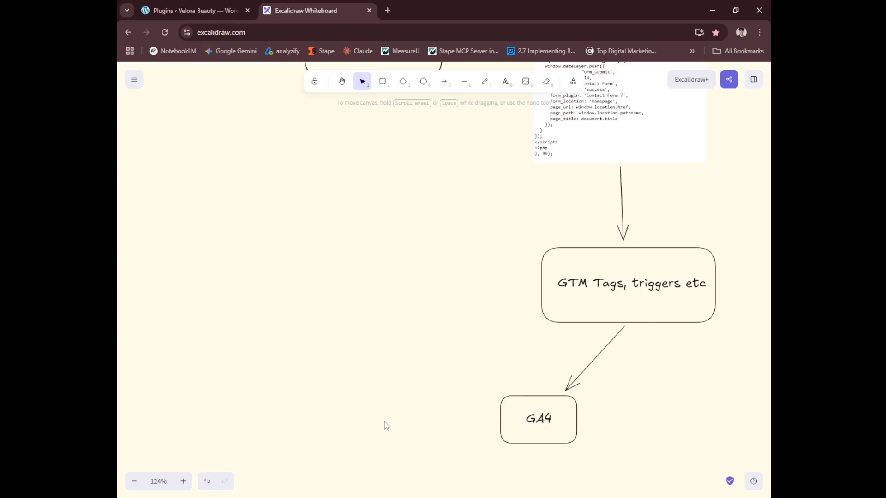
scroll(376, 411, up, 5)
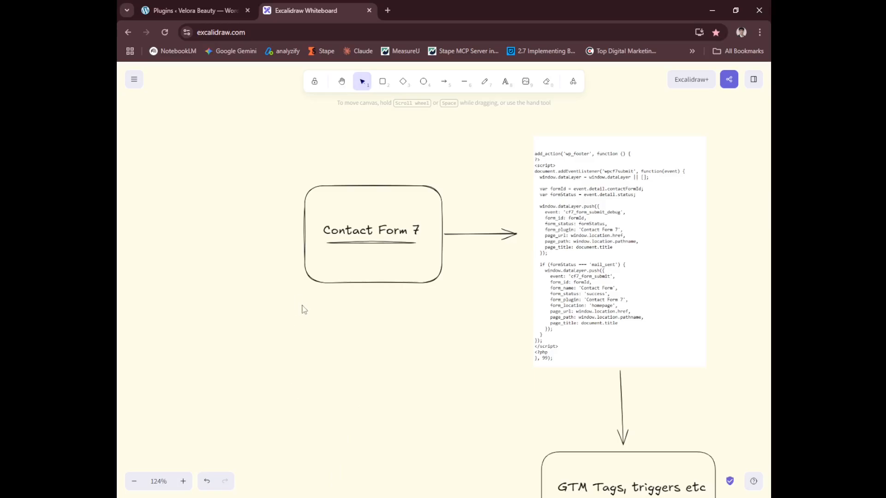
Return to the WordPress admin and open the All Snippets page of Code Snippets.
click(194, 10)
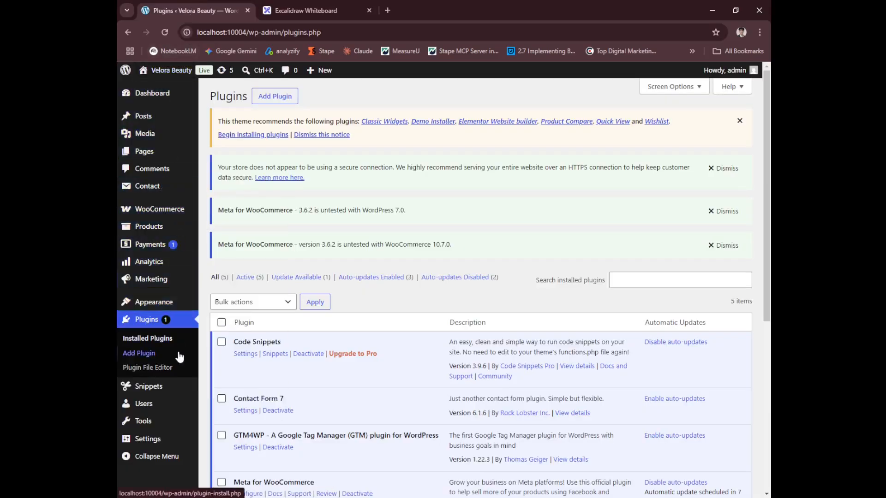
mouse_move(187, 390)
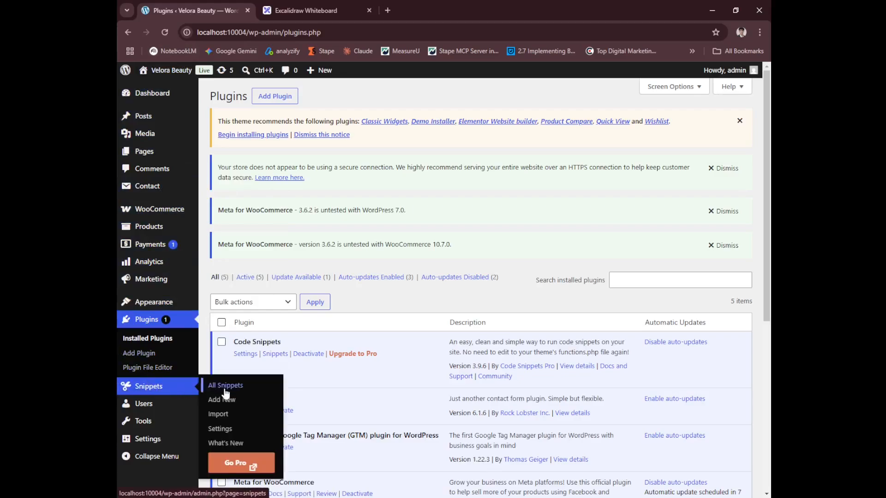
click(247, 392)
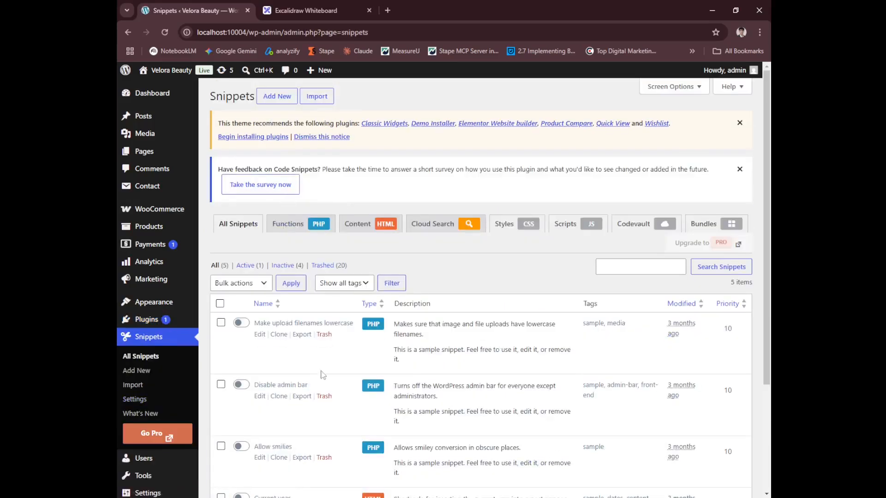
Switch to Notepad and copy the whole wpcf7submit data layer script.
key(alt+Tab)
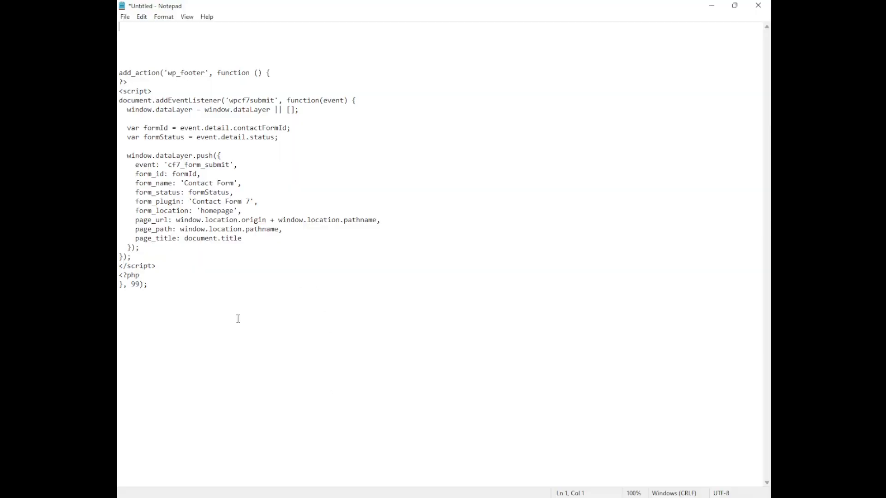
key(ctrl+a)
key(ctrl+c)
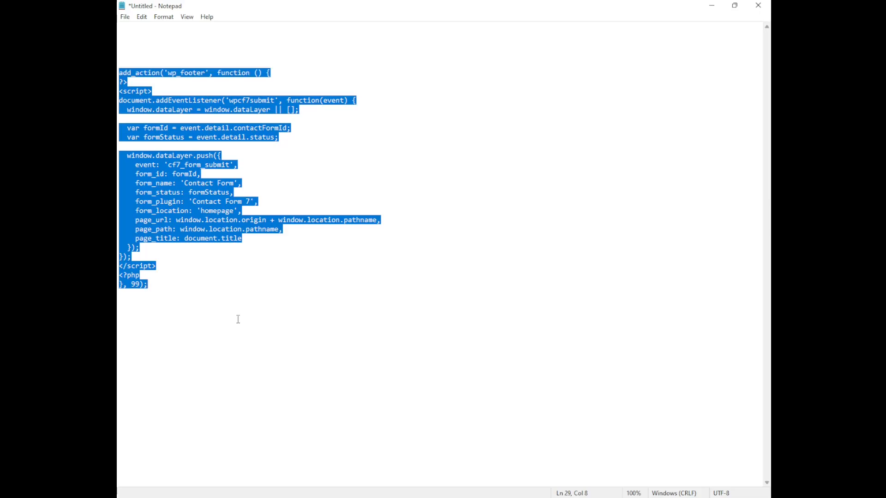
click(239, 320)
mouse_move(120, 73)
mouse_down()
mouse_move(189, 286)
mouse_move(129, 283)
mouse_move(120, 83)
mouse_up()
click(190, 287)
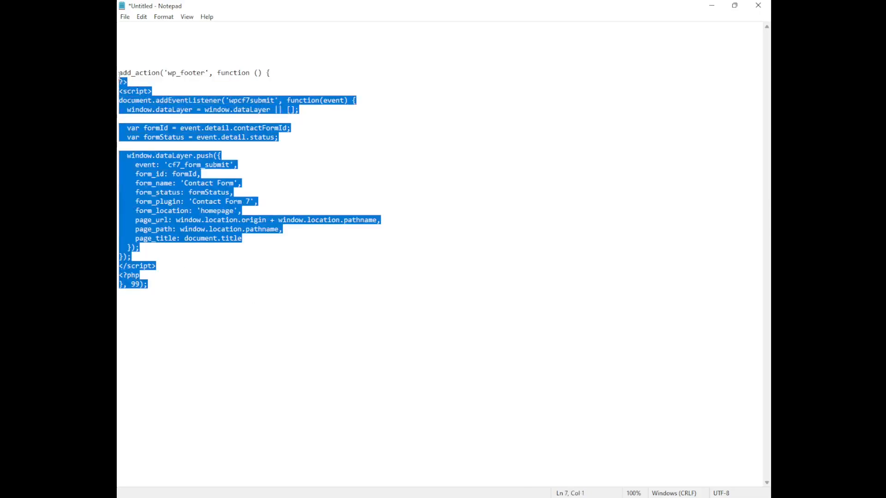
click(120, 74)
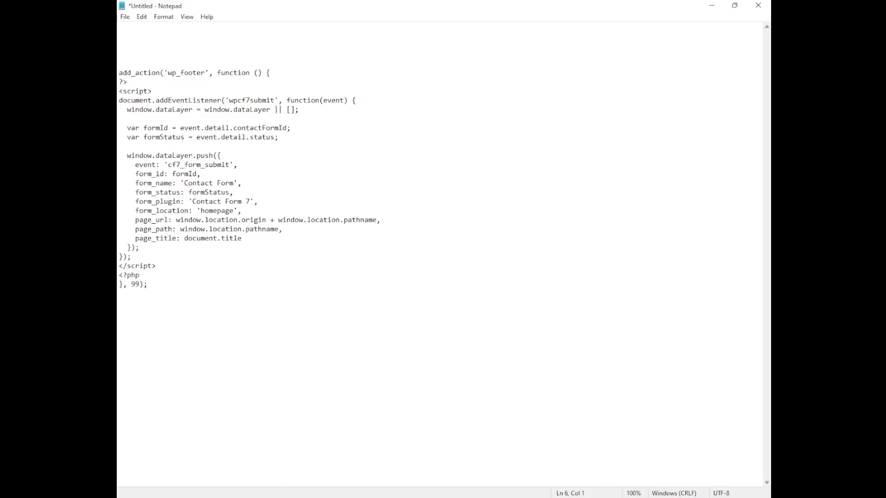
mouse_move(287, 497)
Add a new snippet and paste the copied data layer script as its PHP code.
click(297, 449)
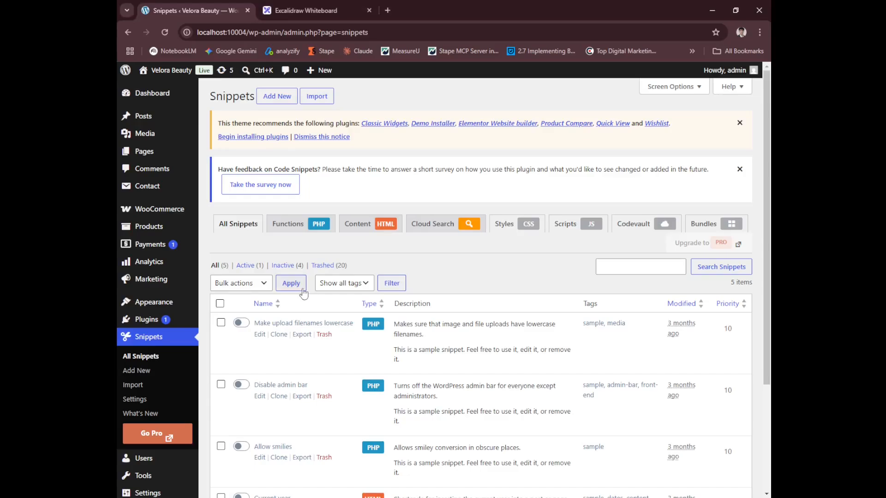
click(280, 100)
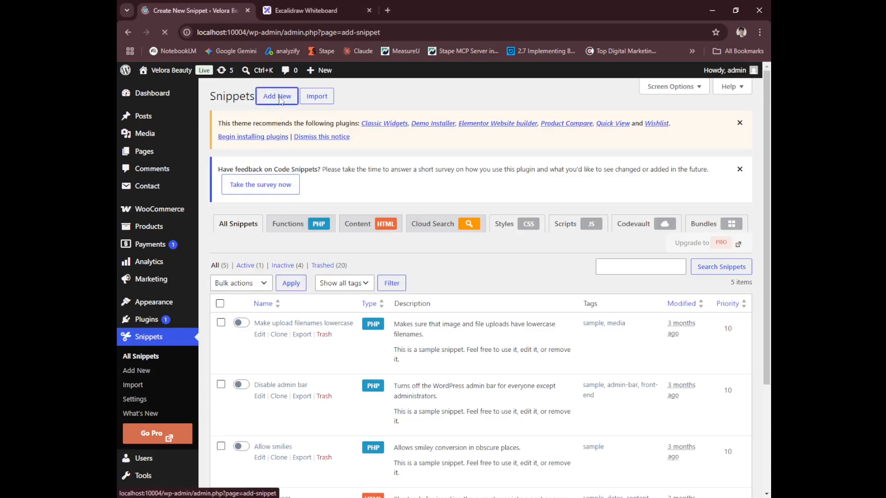
key(ctrl+v)
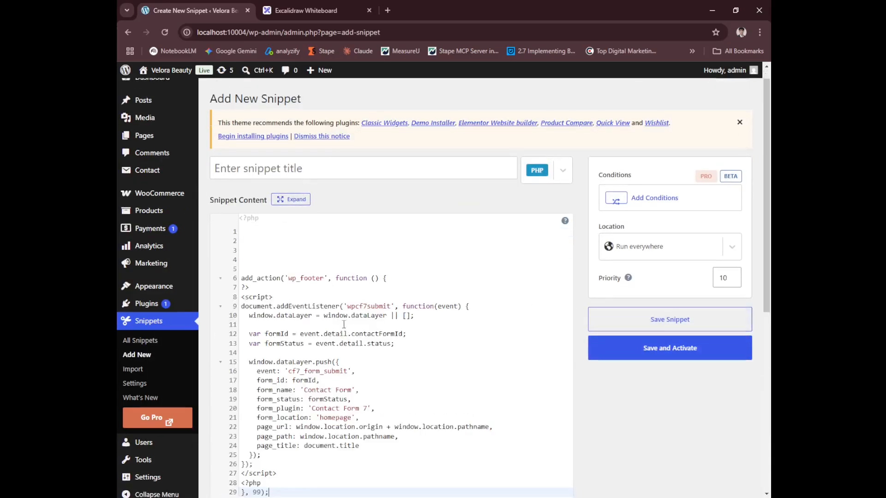
Title the snippet cf7_form_submitDataLayer using the event name from the code, then save and activate it.
drag(289, 371, 347, 373)
key(ctrl+c)
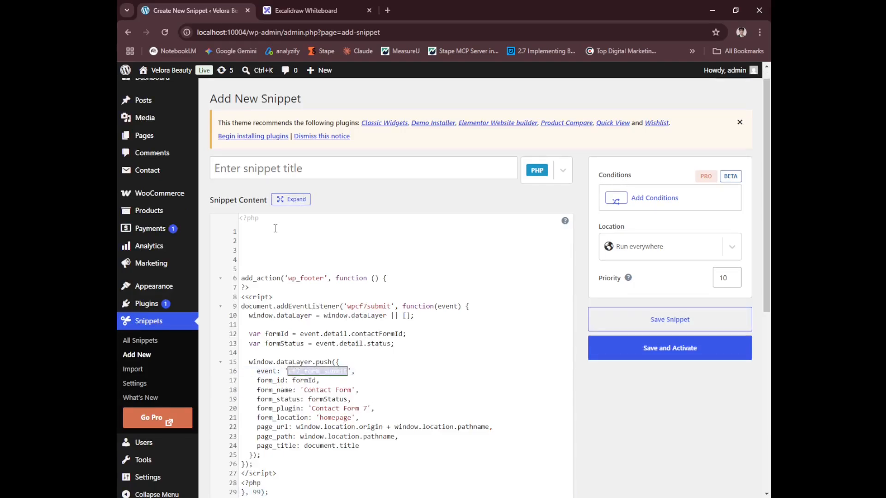
click(292, 168)
key(ctrl+v)
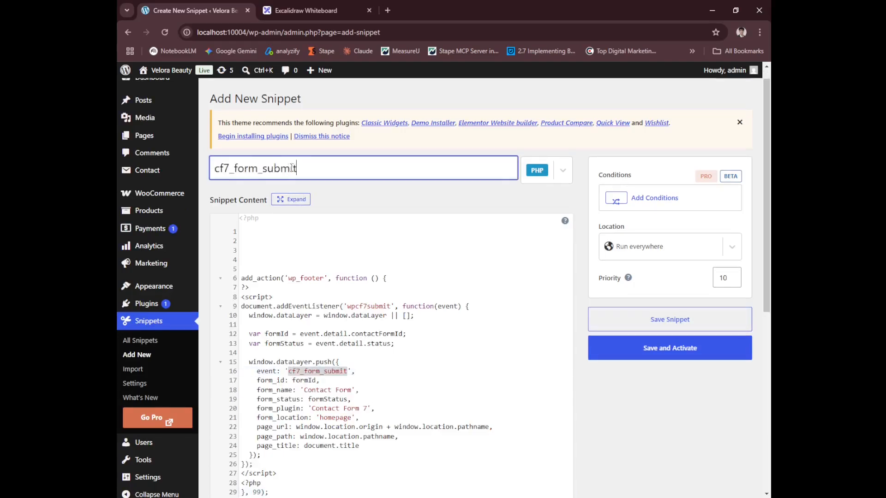
text(DataLayer)
click(651, 351)
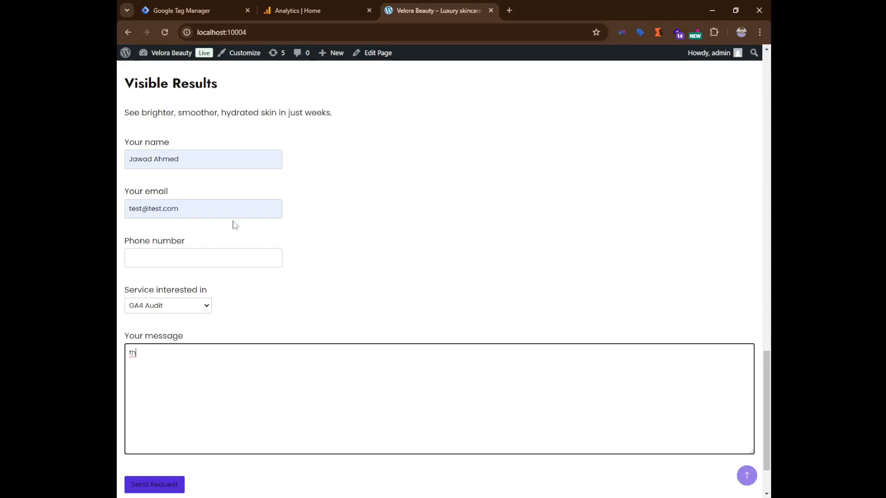
Start Tag Manager Preview mode and connect Tag Assistant to the localhost:10004 site.
click(162, 4)
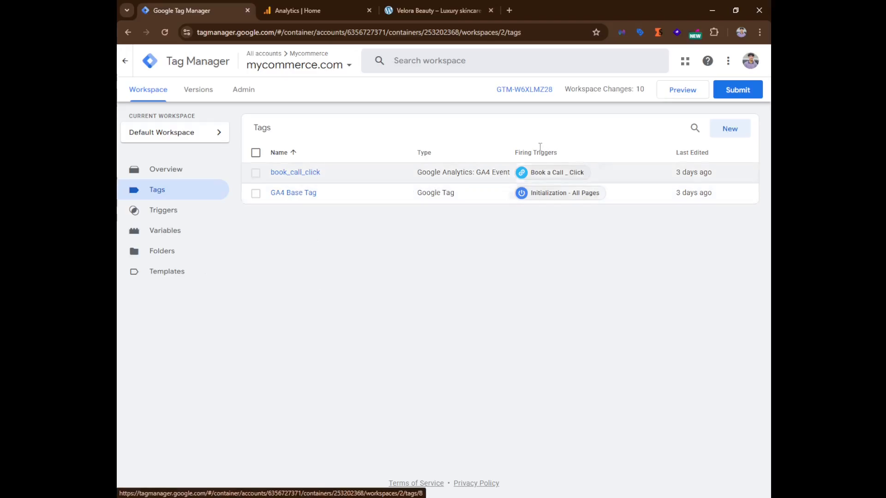
click(674, 91)
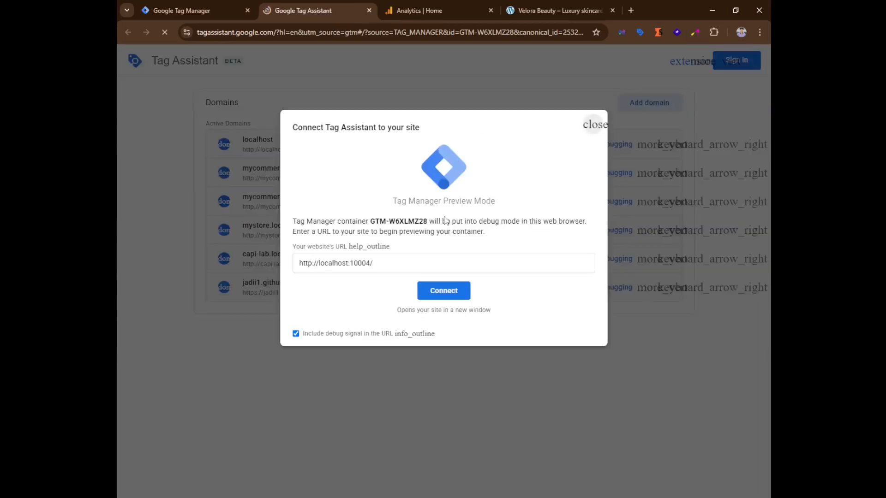
click(395, 265)
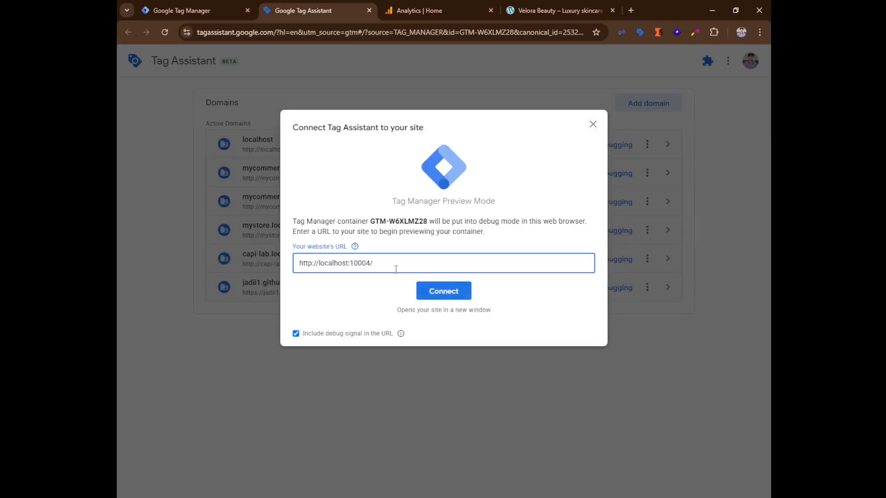
drag(395, 269, 252, 263)
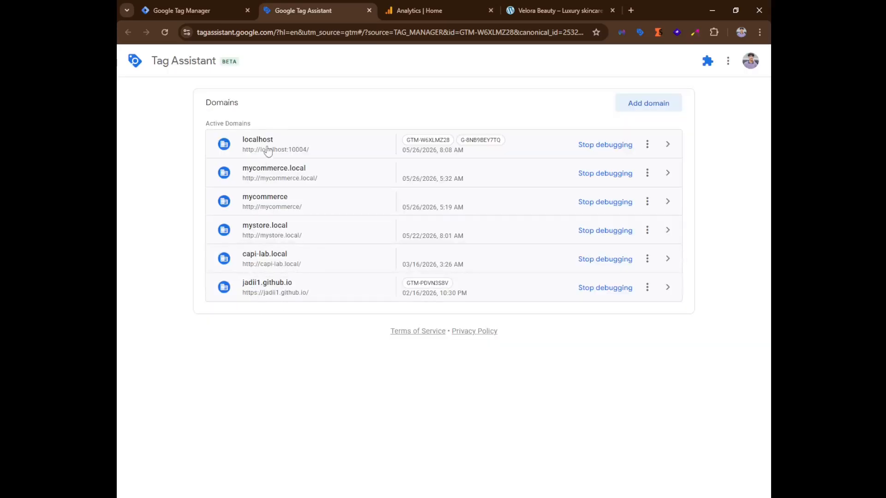
click(311, 154)
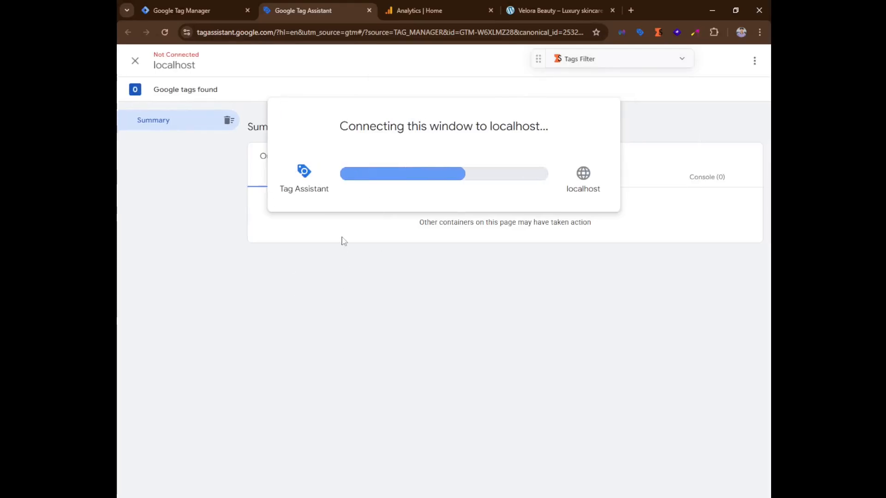
Scroll to the contact form in the debug window and collapse the Tag Assistant badge, moving it aside.
scroll(341, 238, down, 20)
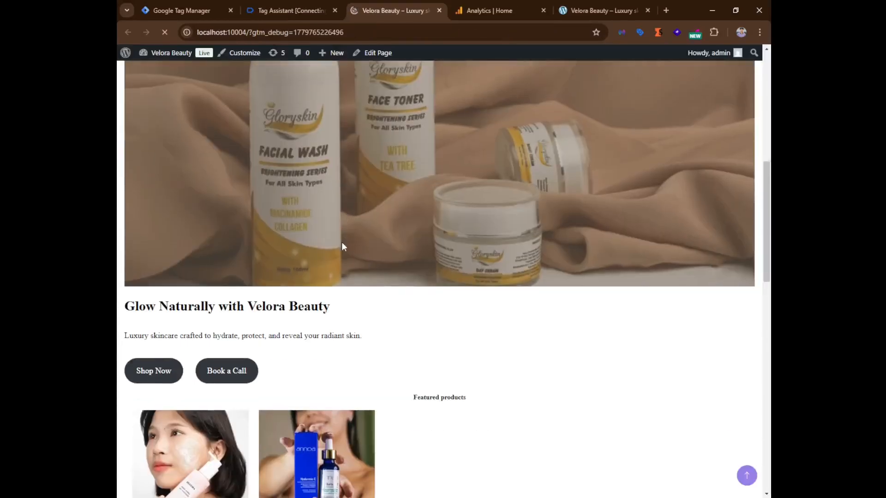
scroll(295, 247, up, 3)
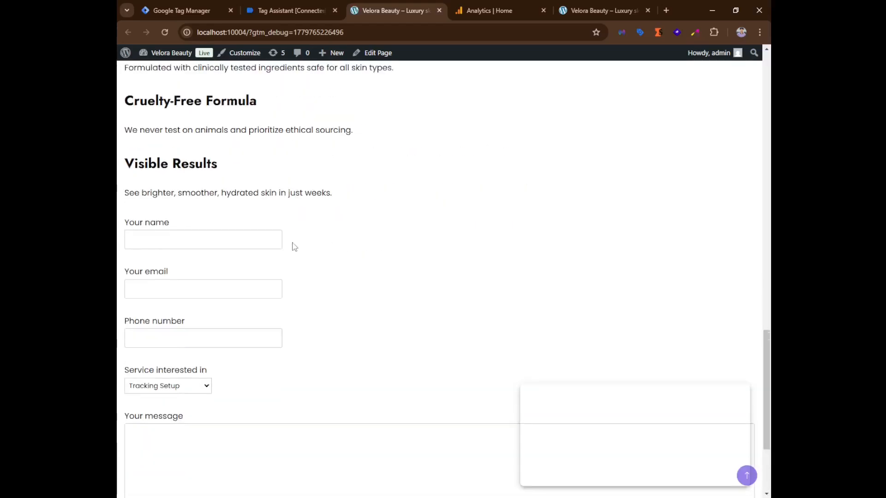
drag(727, 389, 635, 236)
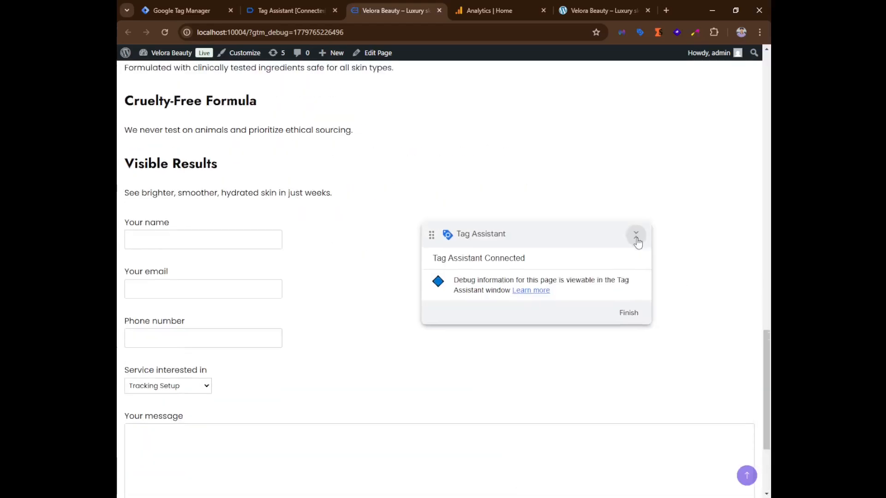
click(635, 236)
drag(674, 259, 716, 273)
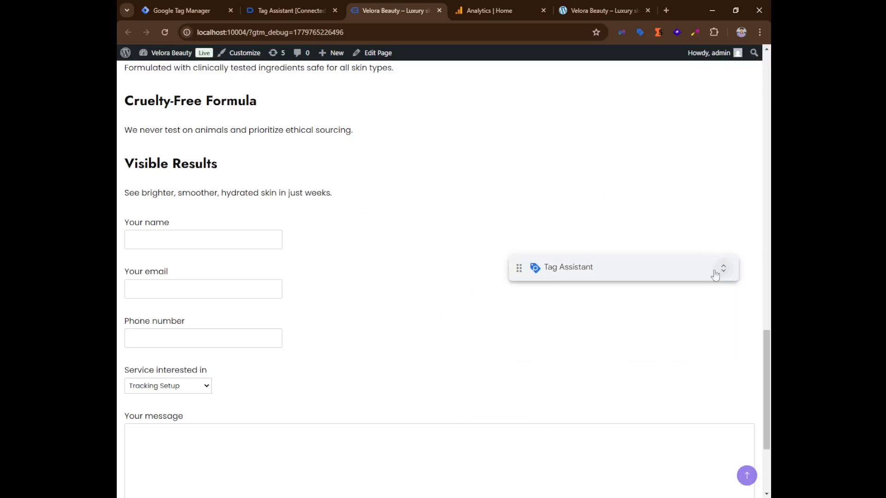
Fill the contact form's name, email and phone fields with the autofilled details and choose GA4 Audit as the service.
click(196, 235)
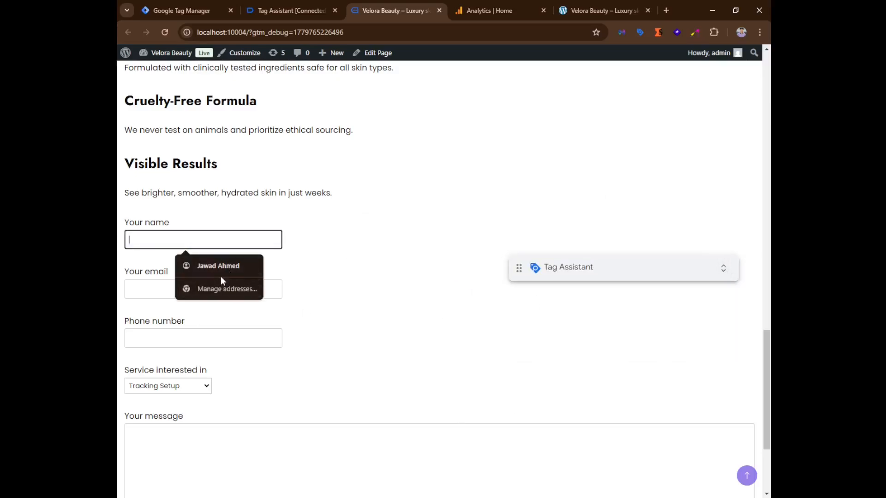
click(187, 267)
click(195, 291)
click(203, 315)
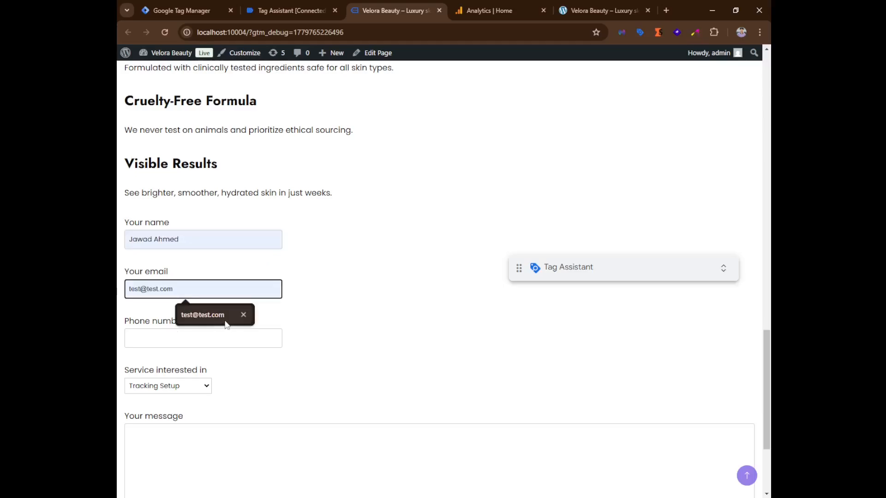
click(180, 344)
click(198, 364)
click(182, 384)
click(153, 411)
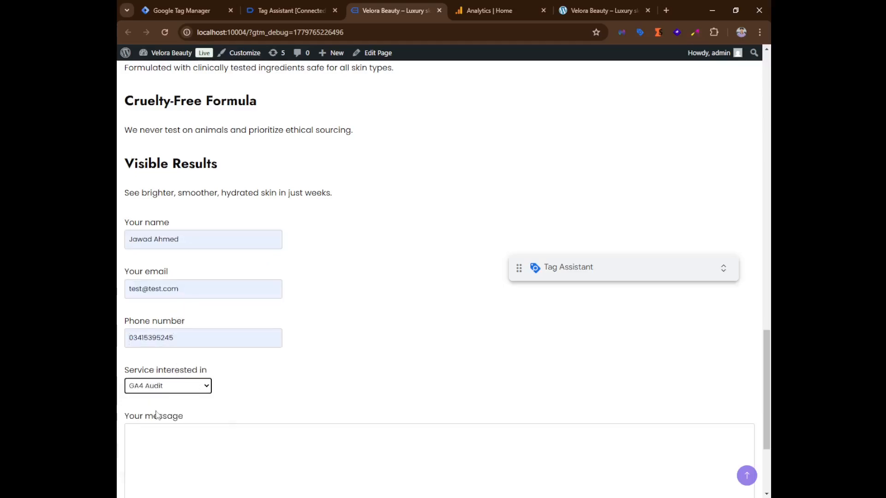
Enter the message "this is just a test" and submit the contact form.
click(185, 431)
text(this )
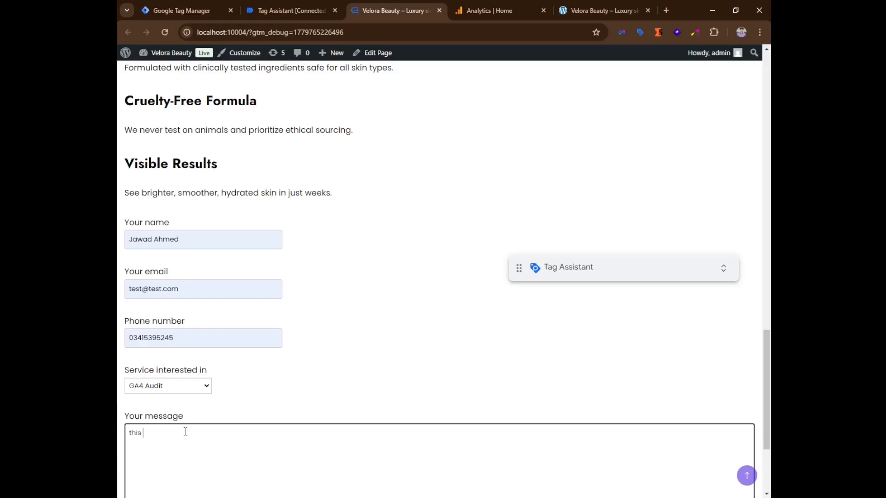
text(is just a test)
scroll(197, 324, down, 3)
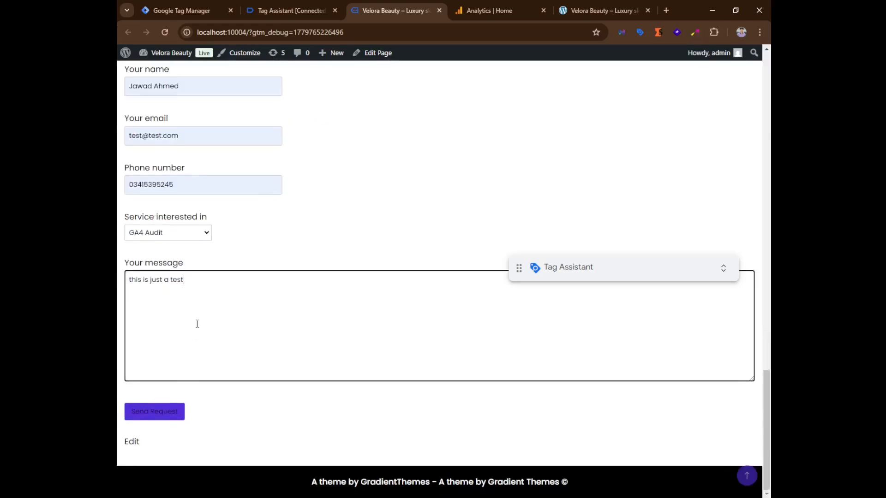
click(166, 417)
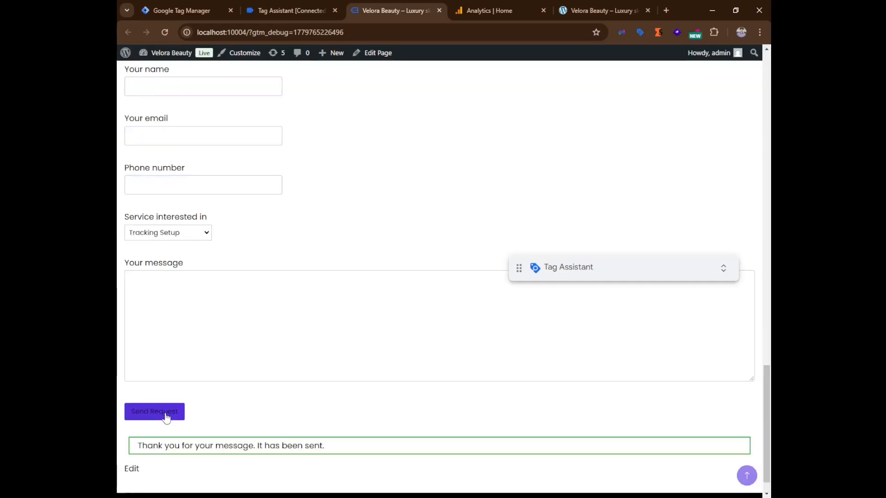
Open the cf7_form_submit event in Tag Assistant and expand its dataLayer push details.
click(330, 9)
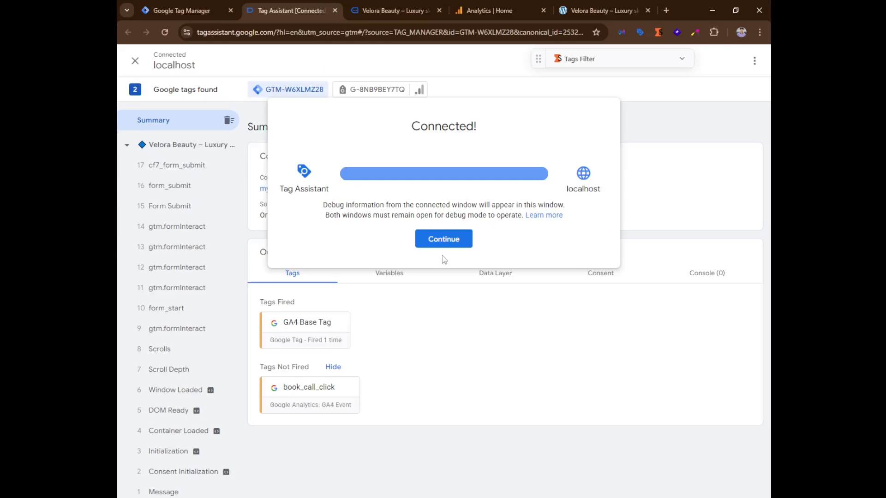
click(429, 245)
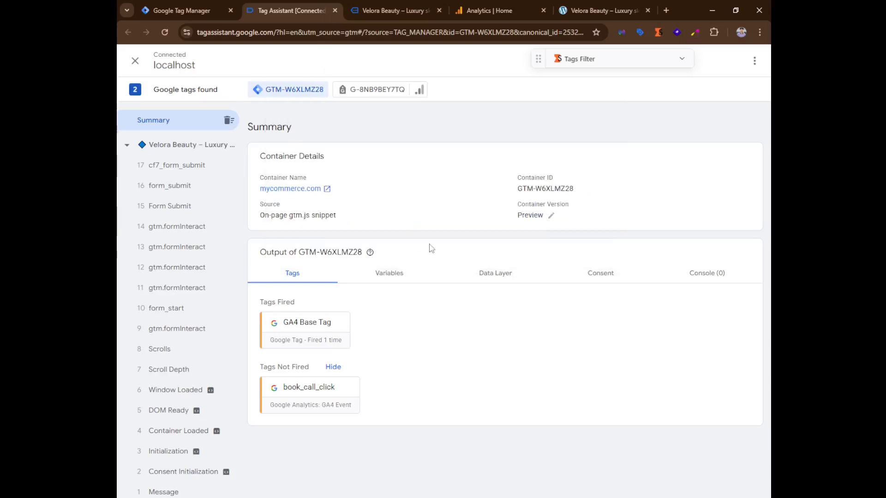
click(172, 172)
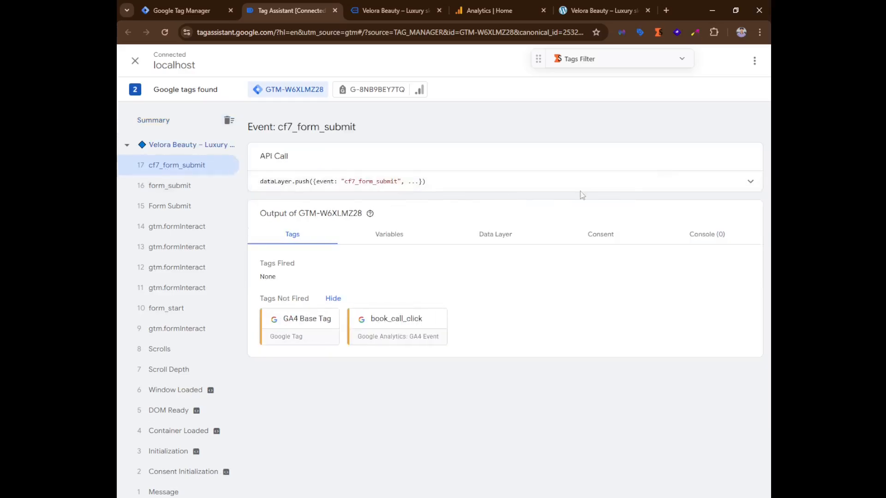
click(719, 181)
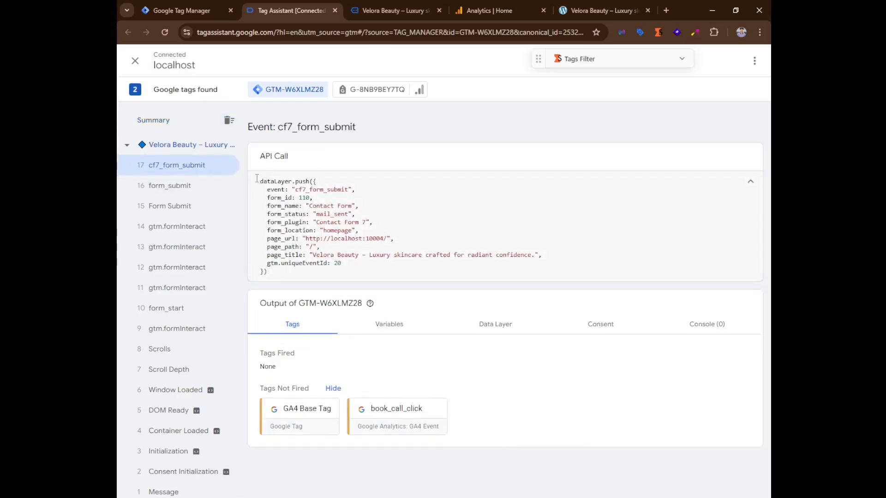
drag(257, 178, 268, 272)
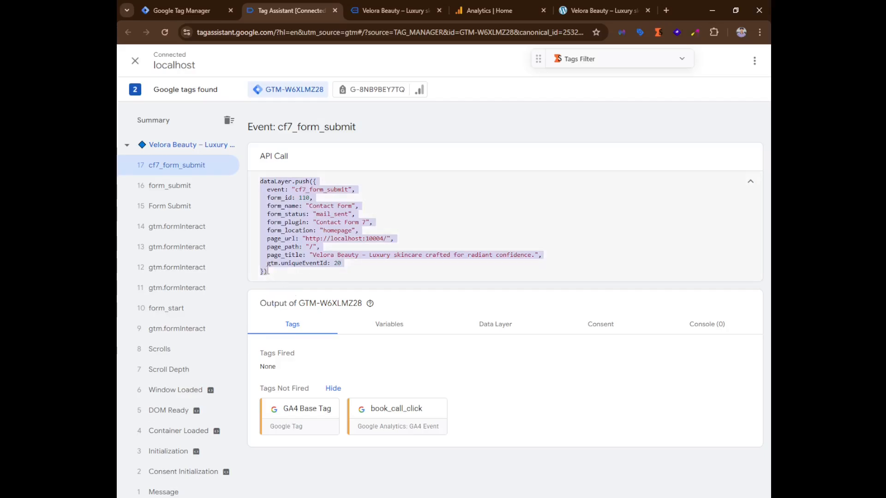
click(308, 287)
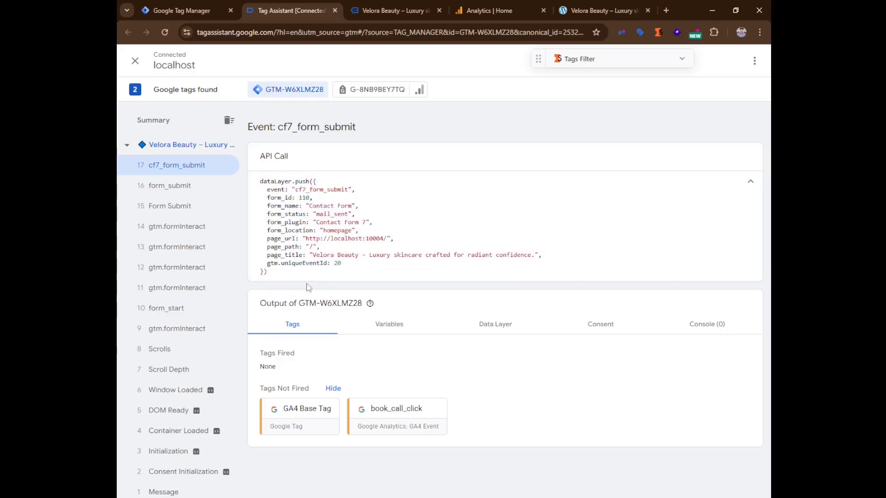
Create a new user-defined variable of type Data Layer Variable in Tag Manager.
click(198, 7)
click(192, 233)
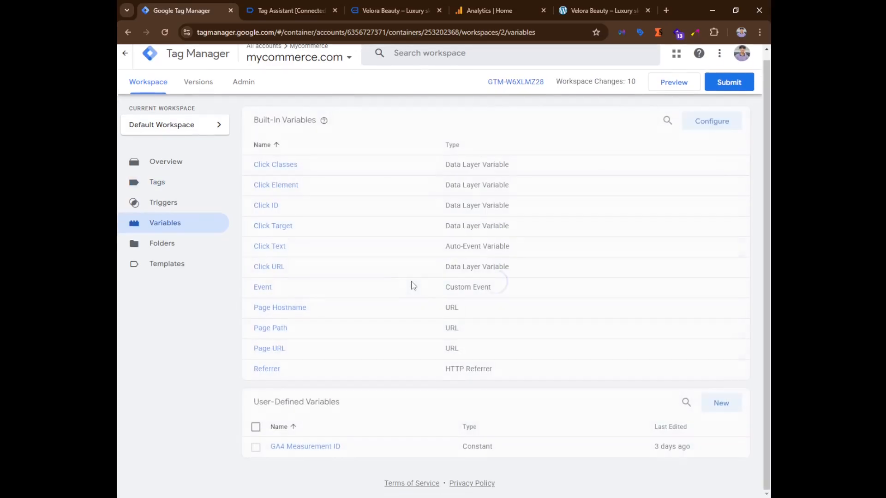
click(728, 404)
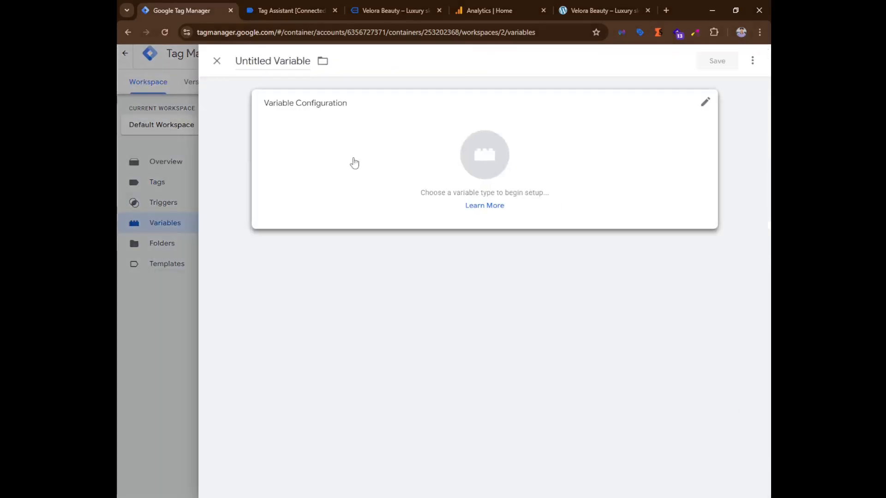
click(605, 137)
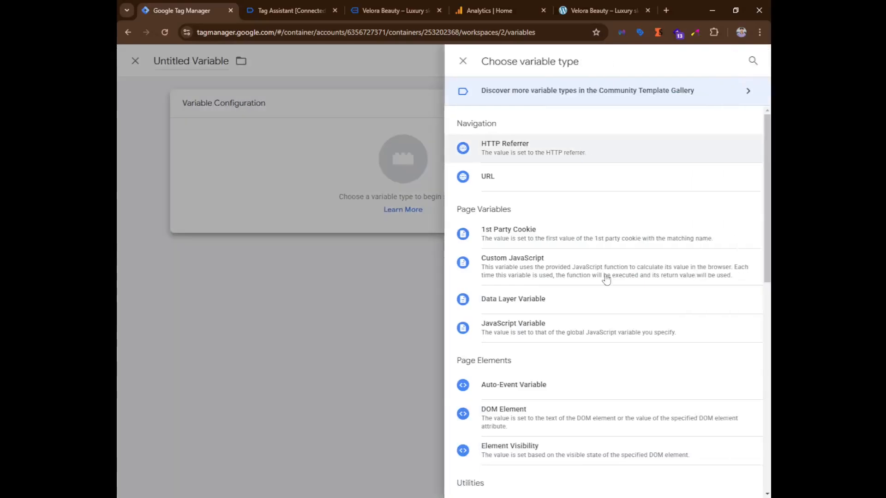
click(552, 304)
click(329, 204)
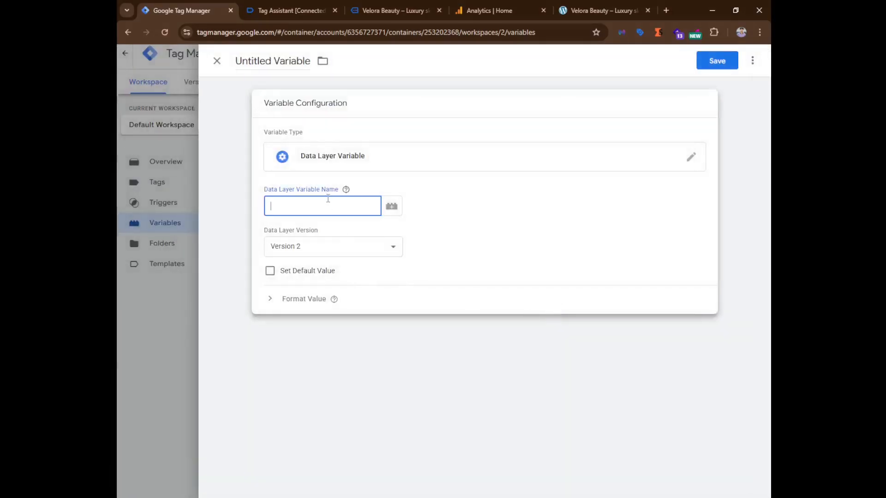
Copy the form_id key from the cf7_form_submit push and paste it as the Data Layer Variable Name.
click(488, 10)
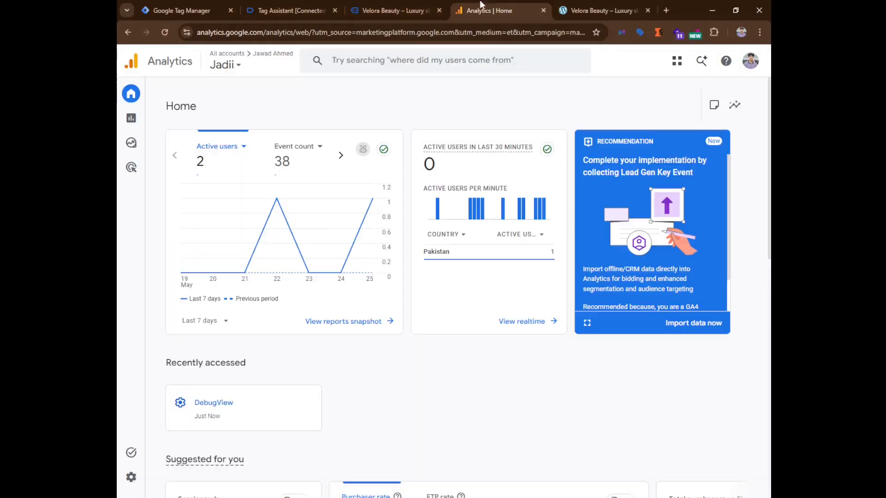
click(396, 10)
click(266, 6)
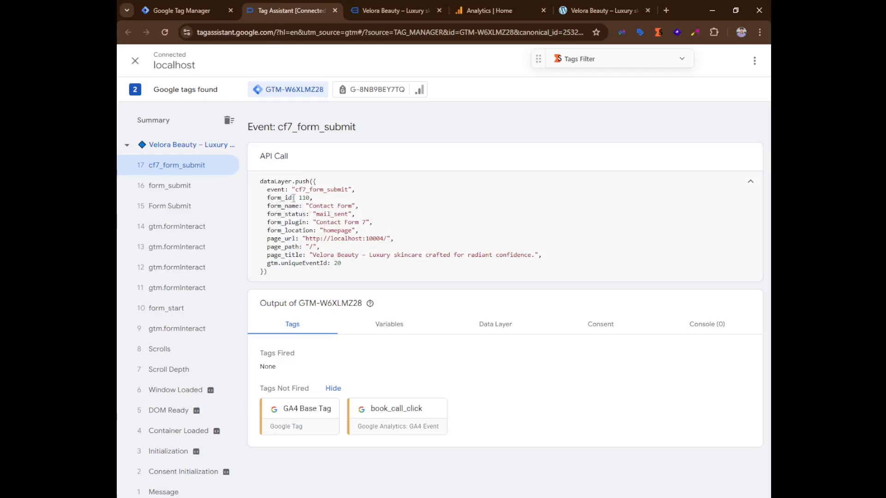
drag(294, 197, 268, 198)
key(ctrl+c)
click(180, 10)
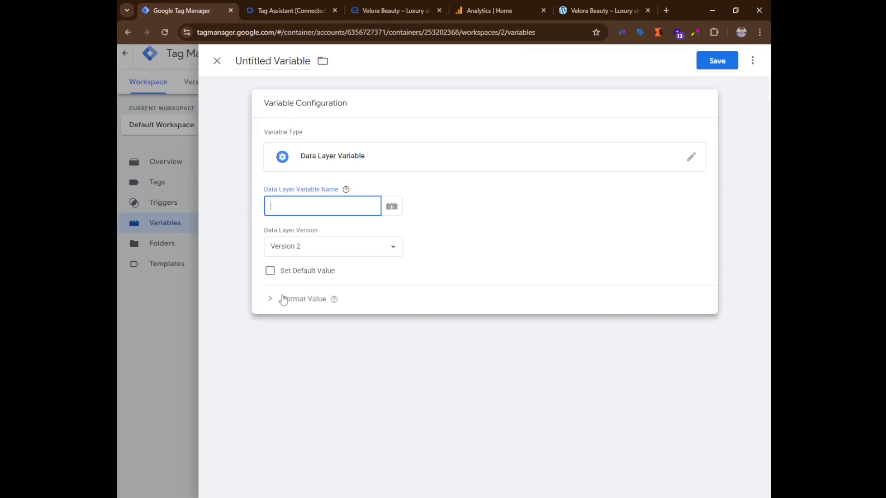
key(ctrl+v)
Name the variable DLV - form_id and save it.
click(237, 61)
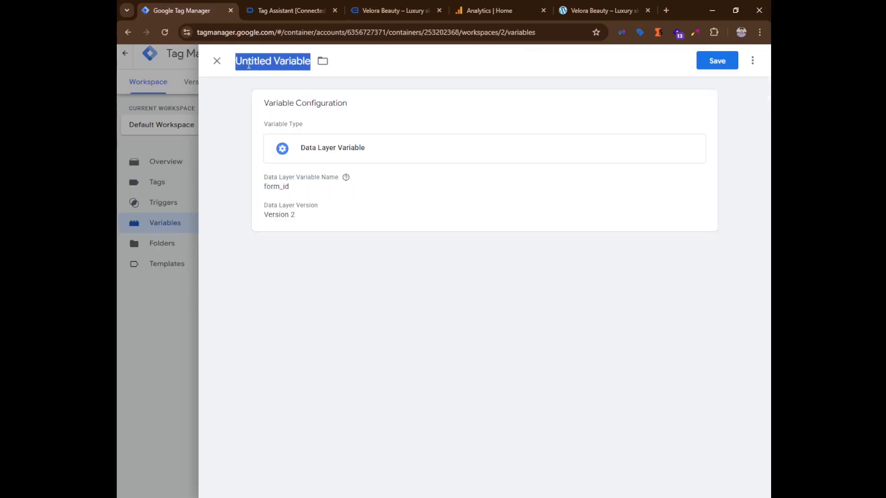
text(DLV)
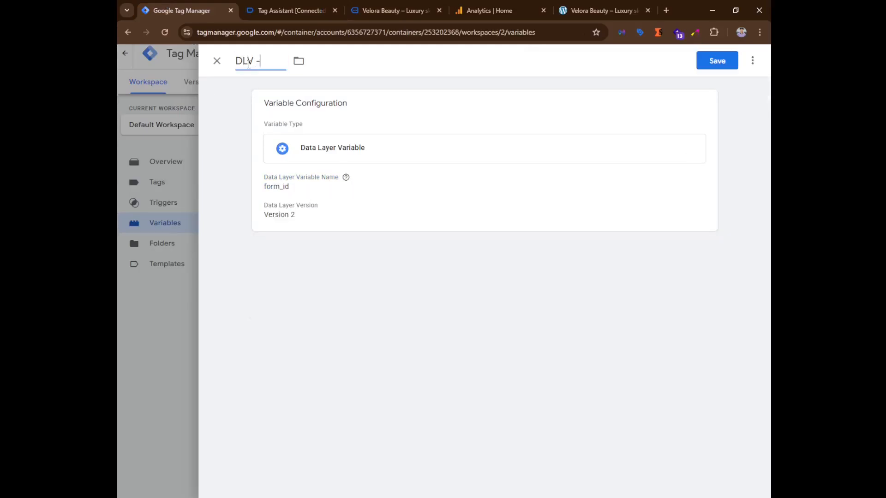
text( -)
key(ctrl+v)
click(717, 61)
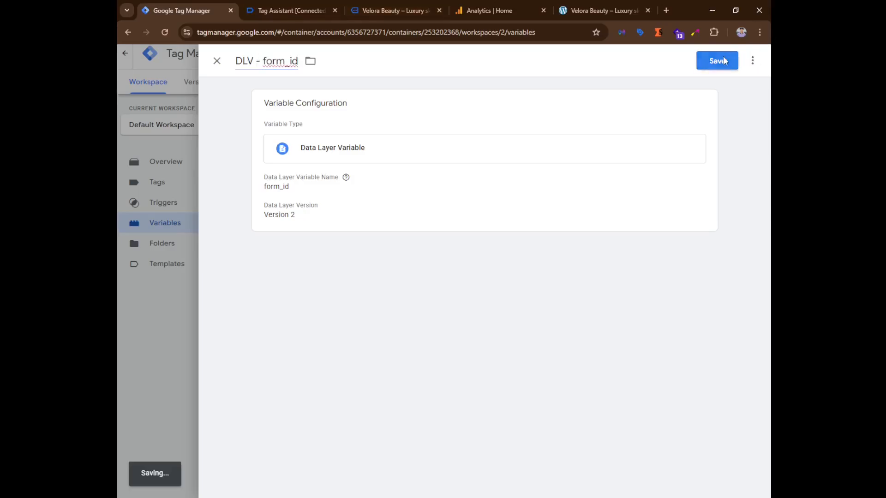
Create another Data Layer Variable with form_name as its Data Layer Variable Name.
click(304, 10)
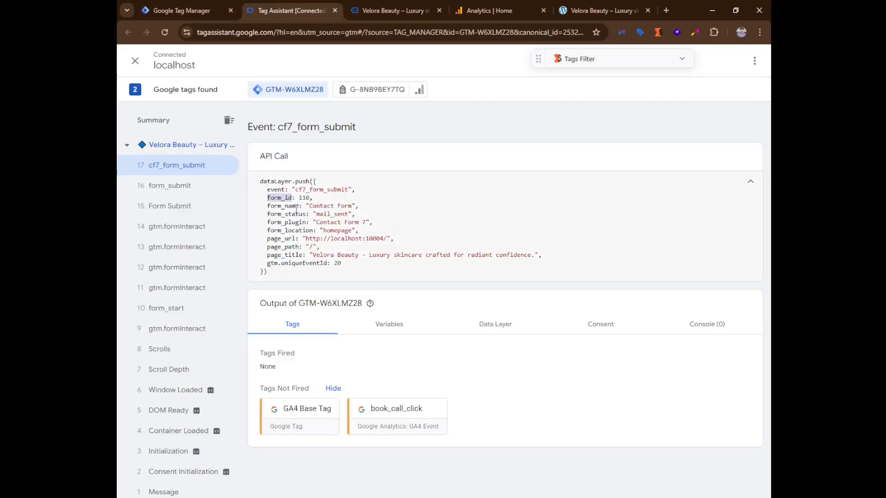
drag(301, 209, 267, 206)
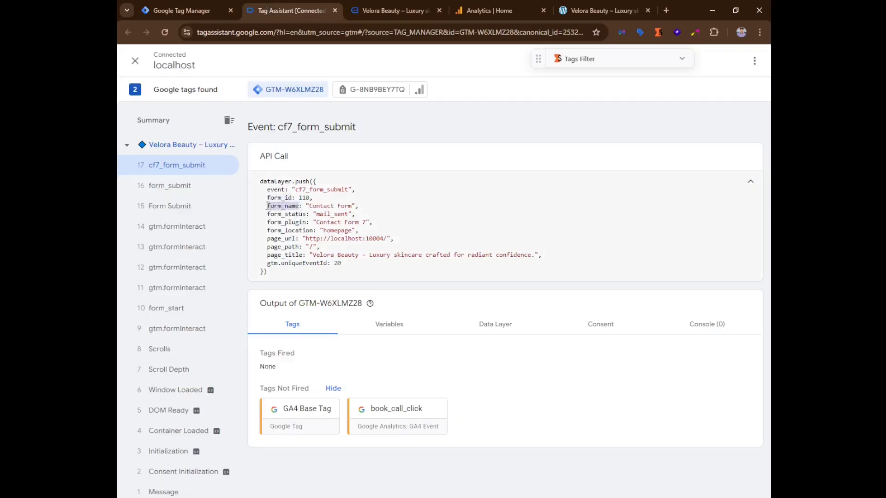
click(176, 11)
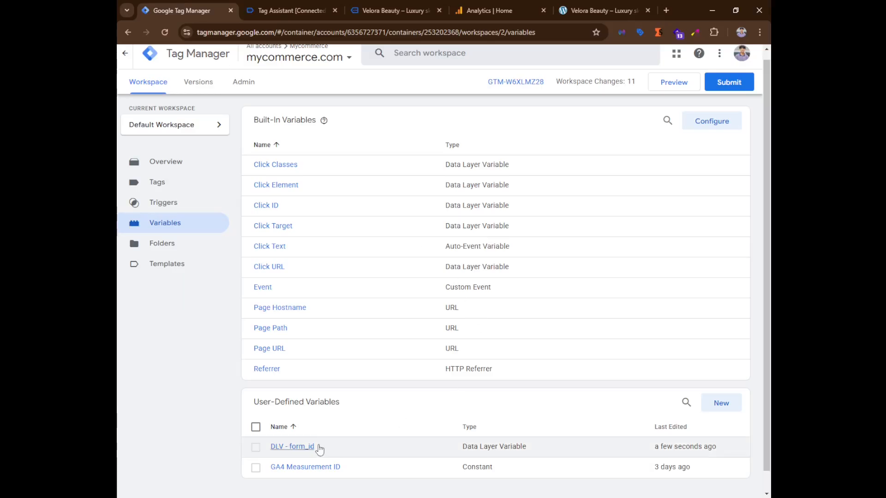
click(714, 404)
click(481, 228)
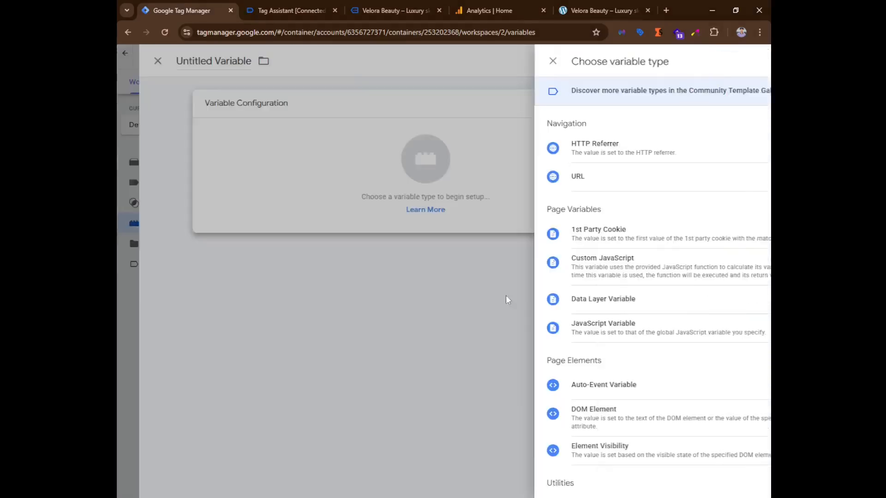
click(527, 300)
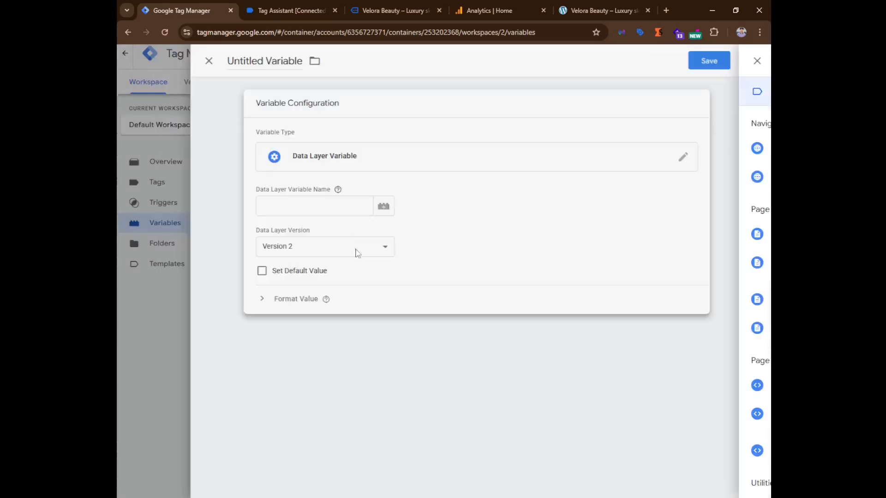
click(308, 213)
text(form_name)
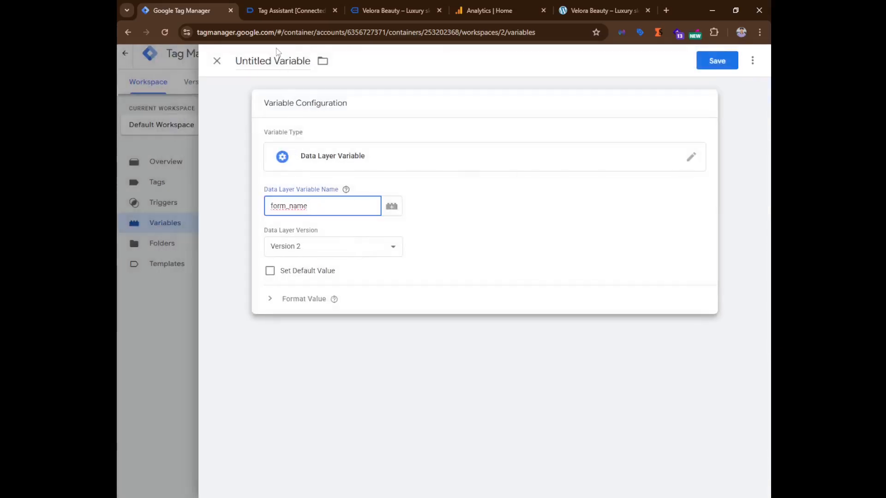
Name the variable DLV - form_name and save it.
click(282, 62)
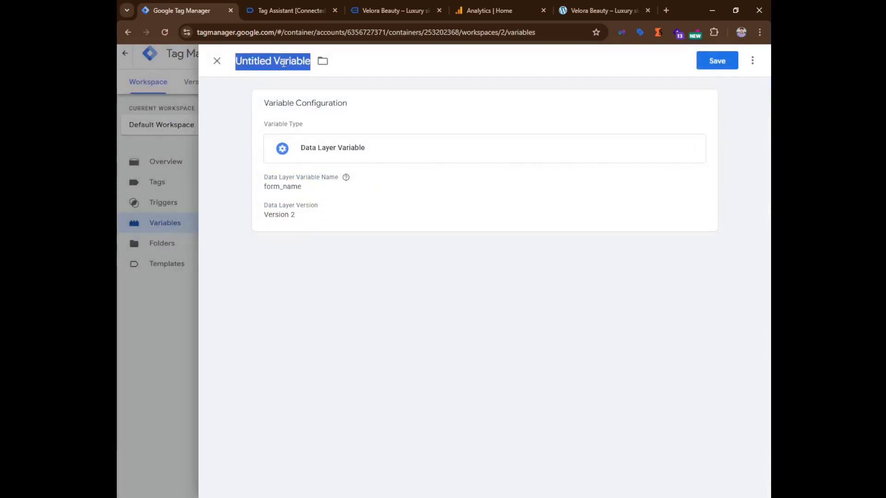
text(DLV - )
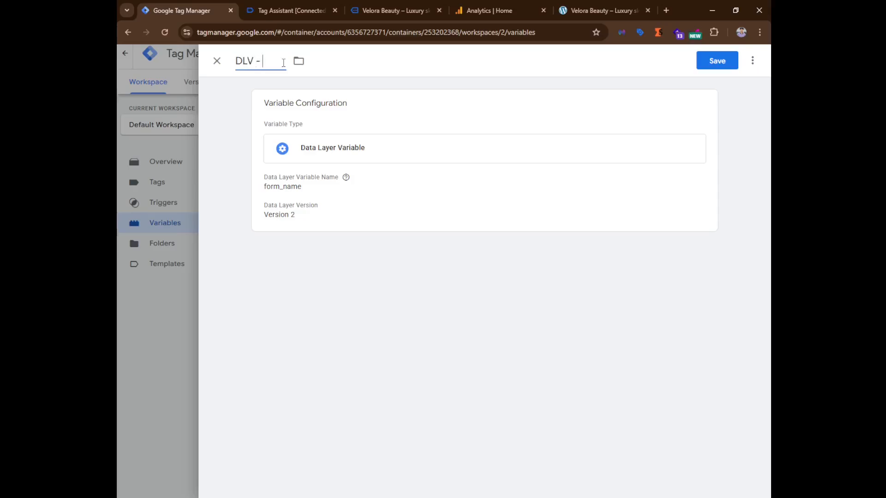
text(form_name)
click(717, 61)
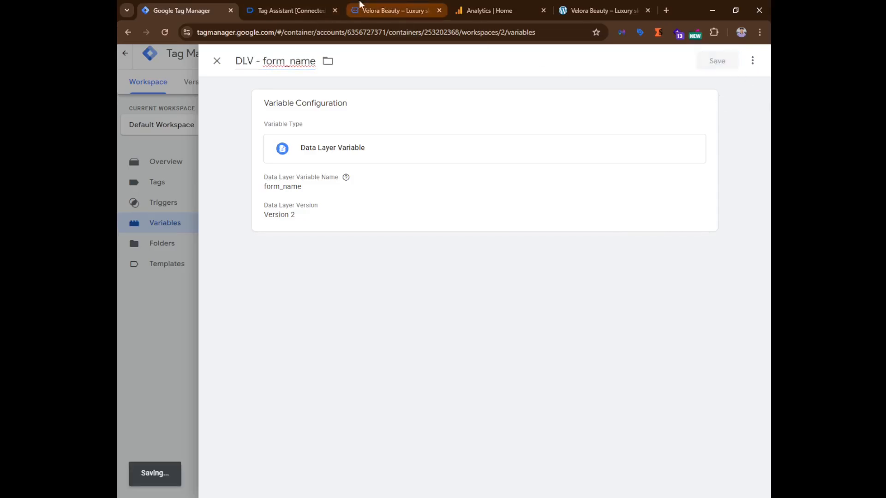
Copy the form_status key from the cf7_form_submit push in Tag Assistant.
click(288, 10)
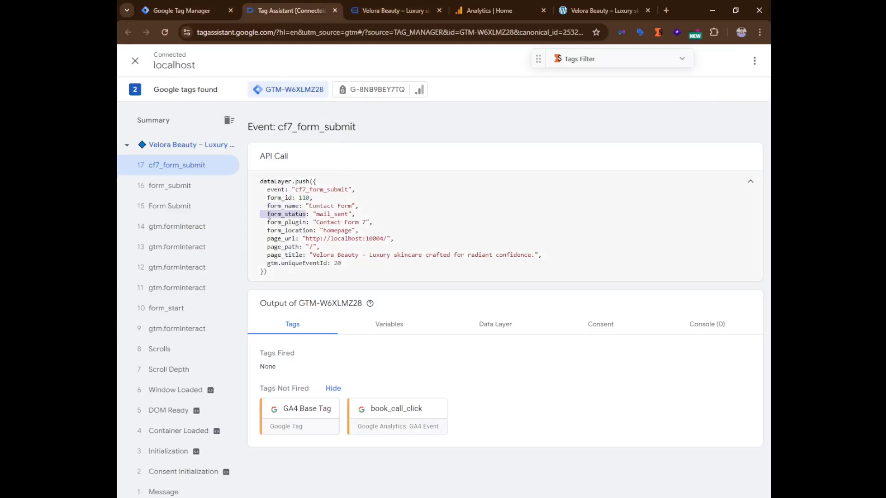
double_click(299, 213)
click(180, 10)
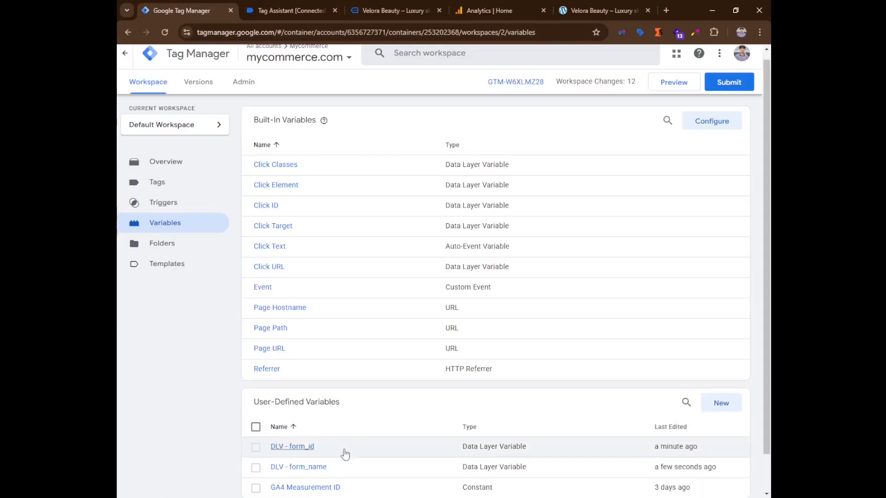
Create another Data Layer Variable and paste form_status as its Data Layer Variable Name.
click(713, 407)
click(411, 138)
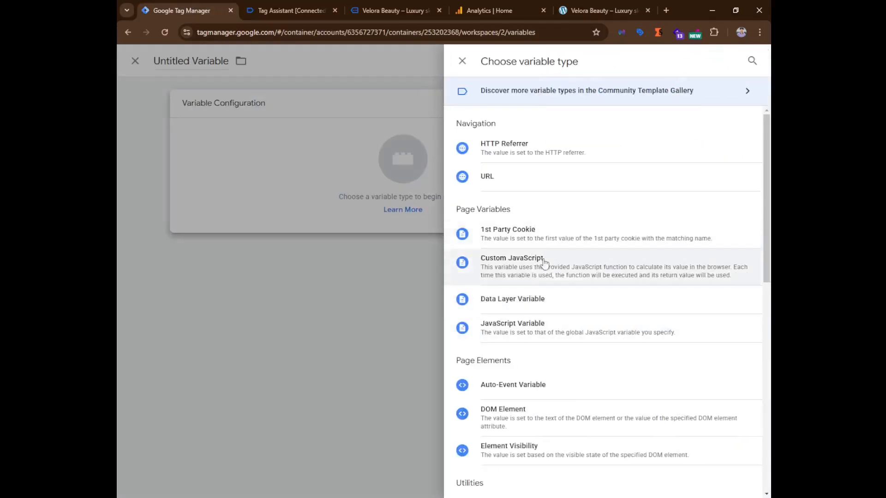
click(529, 305)
click(317, 211)
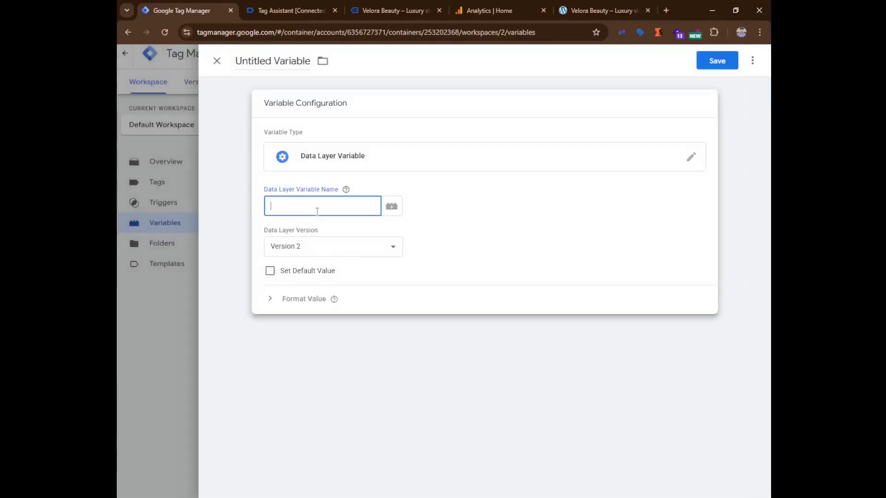
text(form_status)
click(311, 103)
Name the variable DLV - form_status and save it.
click(290, 60)
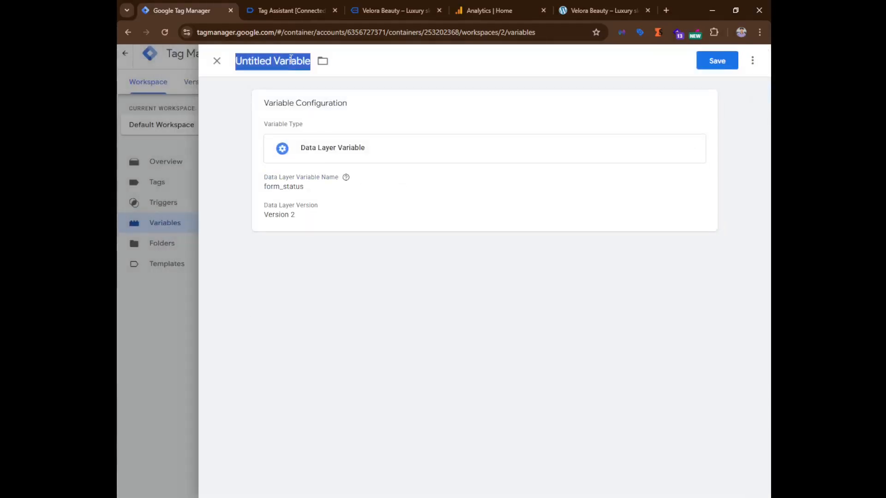
text(DL)
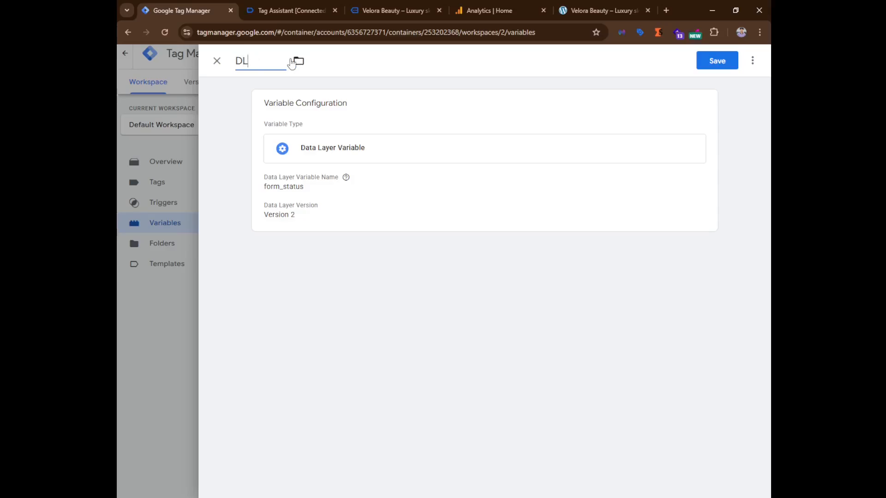
text(V -)
text(form_status)
click(729, 60)
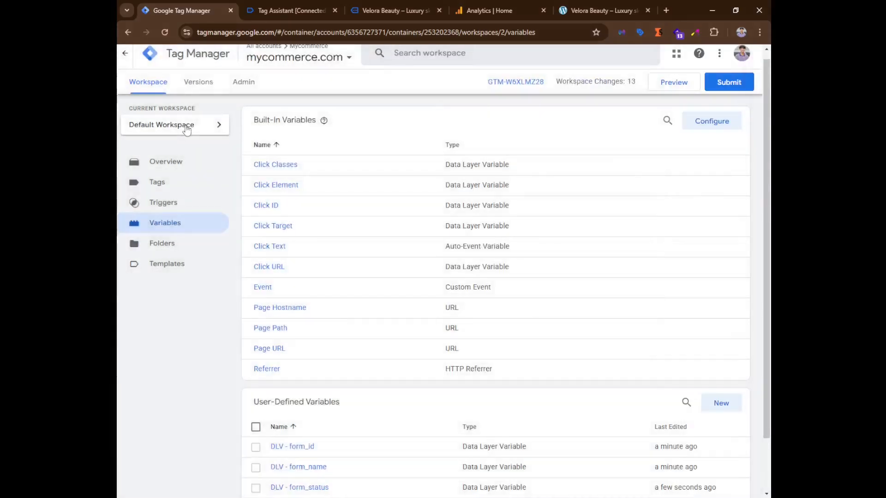
Create a new Custom Event trigger with cf7_form_submit, copied from the dataLayer push, as its event name.
scroll(372, 376, down, 2)
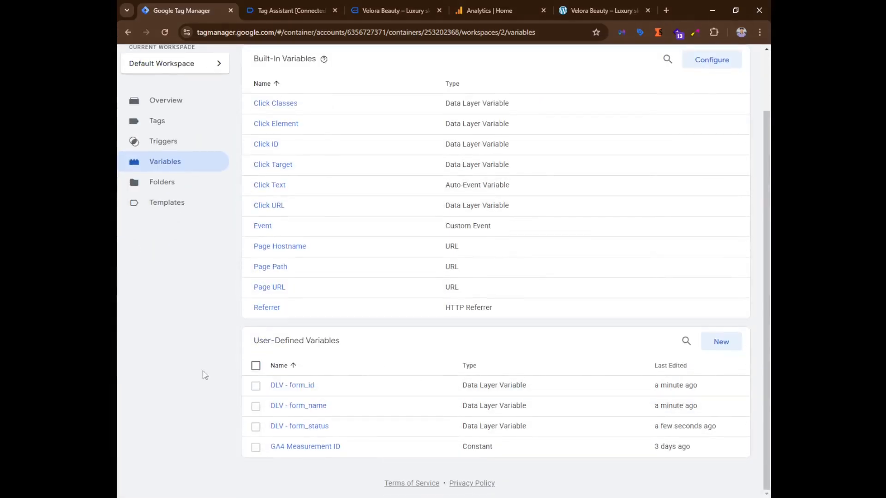
click(164, 146)
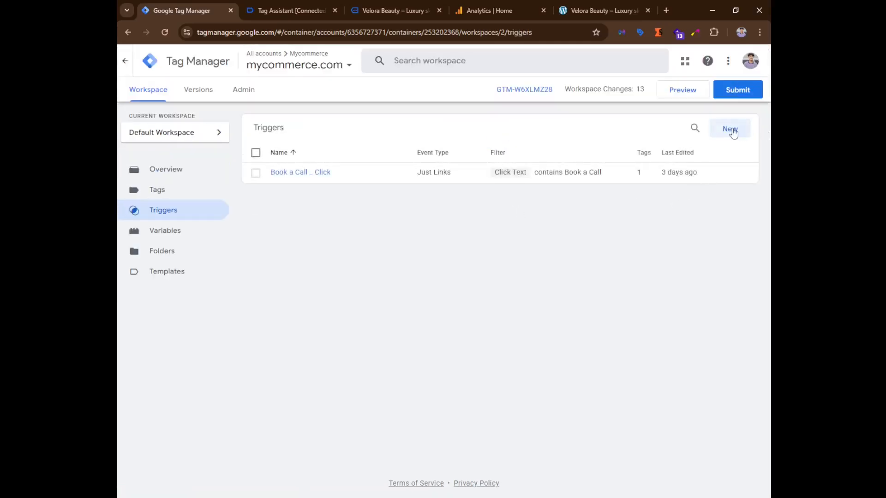
click(730, 129)
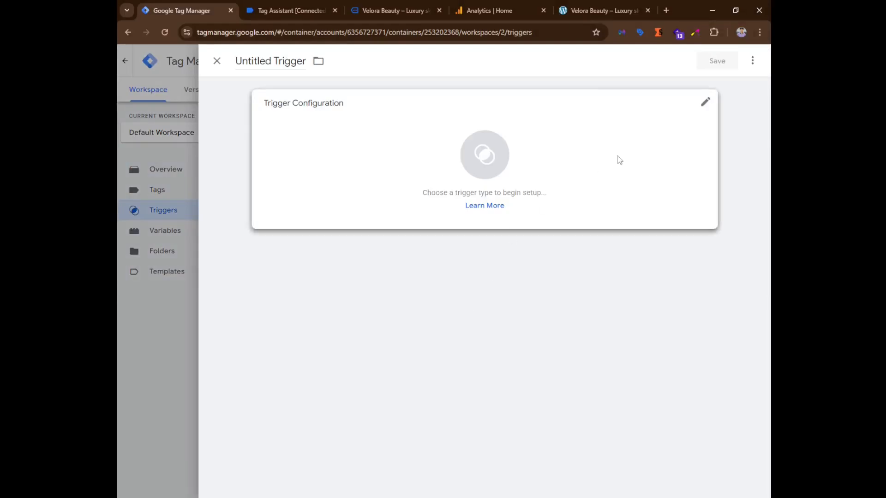
click(618, 160)
scroll(539, 313, down, 3)
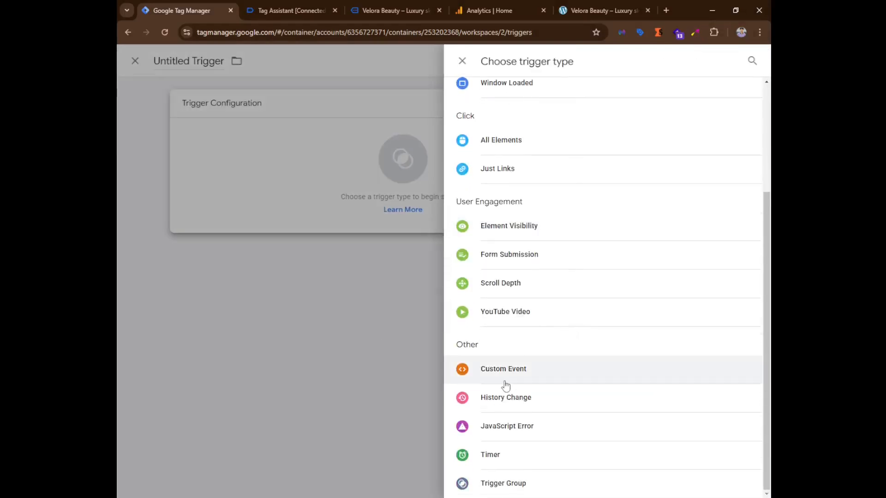
click(567, 379)
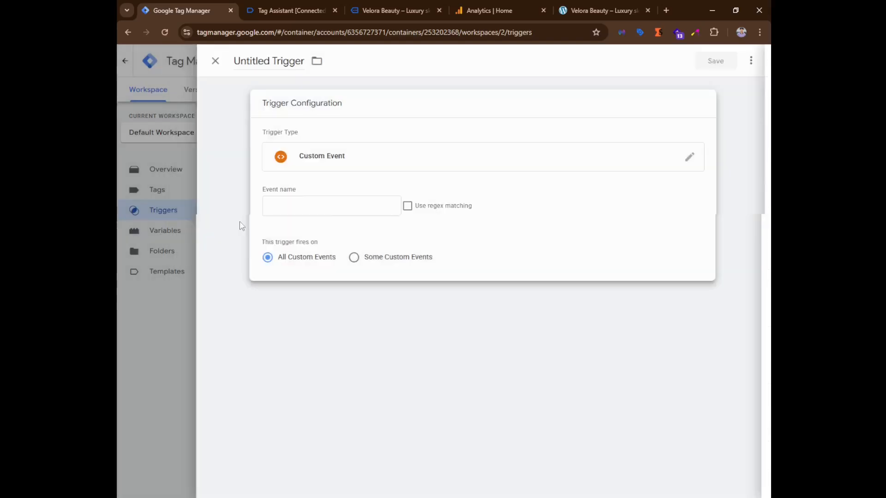
click(342, 205)
click(387, 10)
click(305, 6)
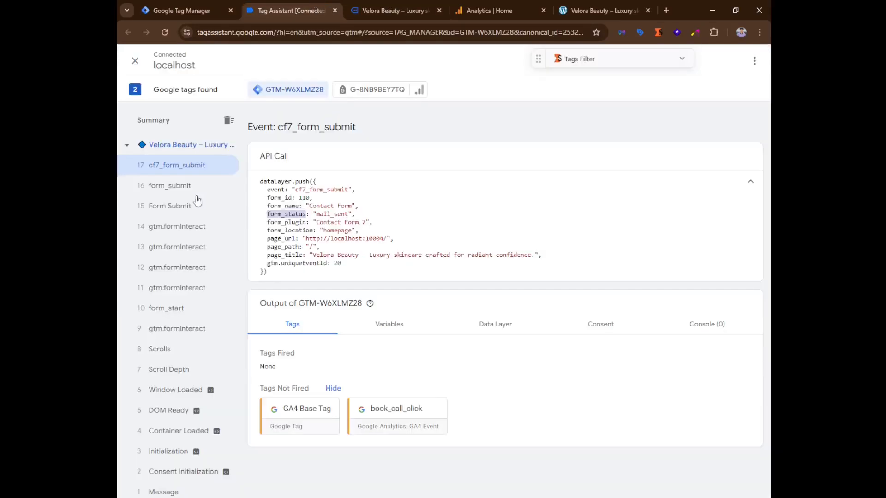
drag(295, 190, 350, 186)
key(ctrl+c)
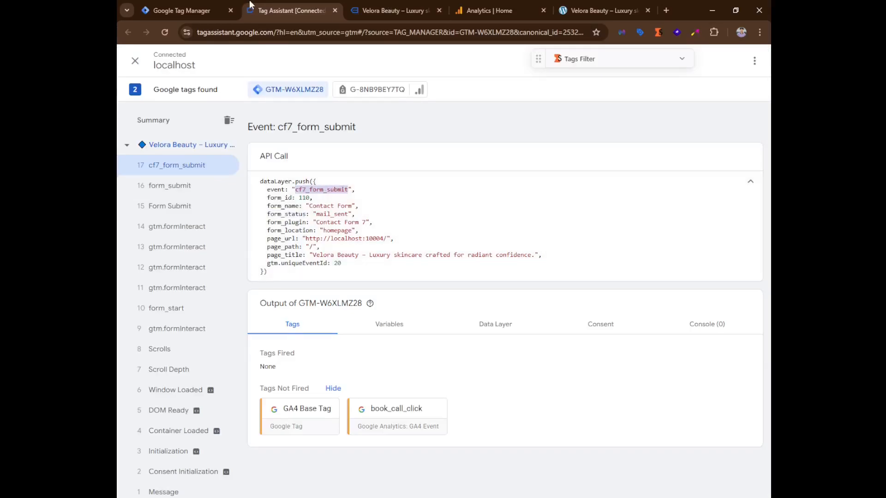
click(201, 6)
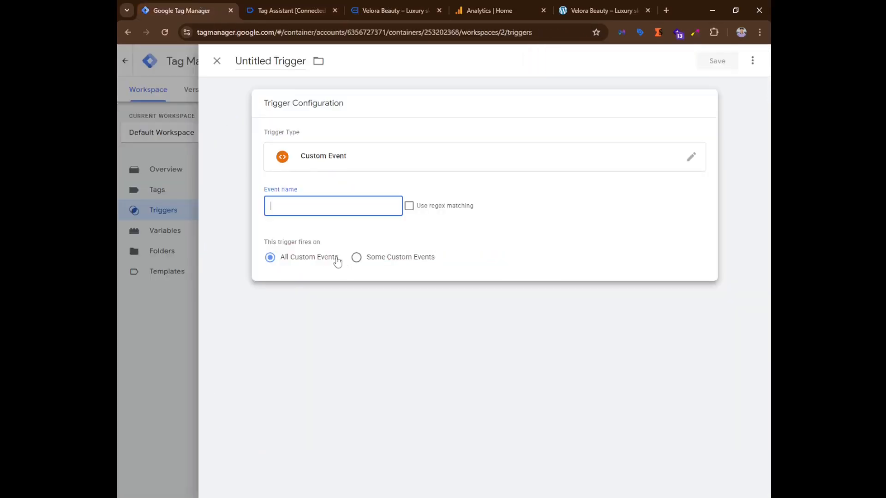
key(ctrl+v)
Name the trigger CE - cf7_form_submit and save it.
click(266, 62)
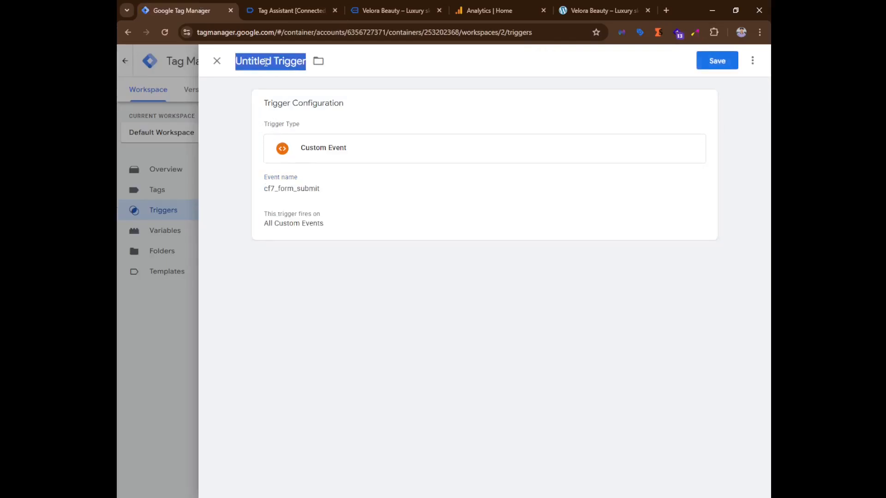
text(C)
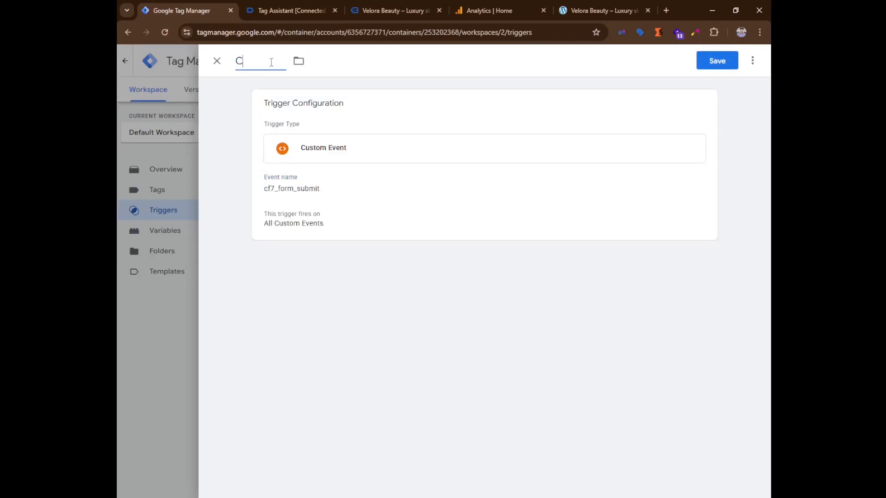
text(E -)
key(ctrl+v)
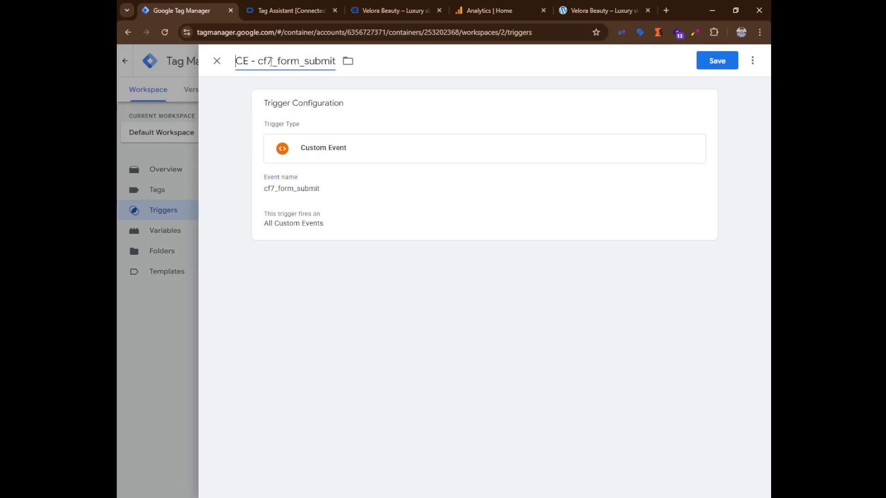
click(738, 64)
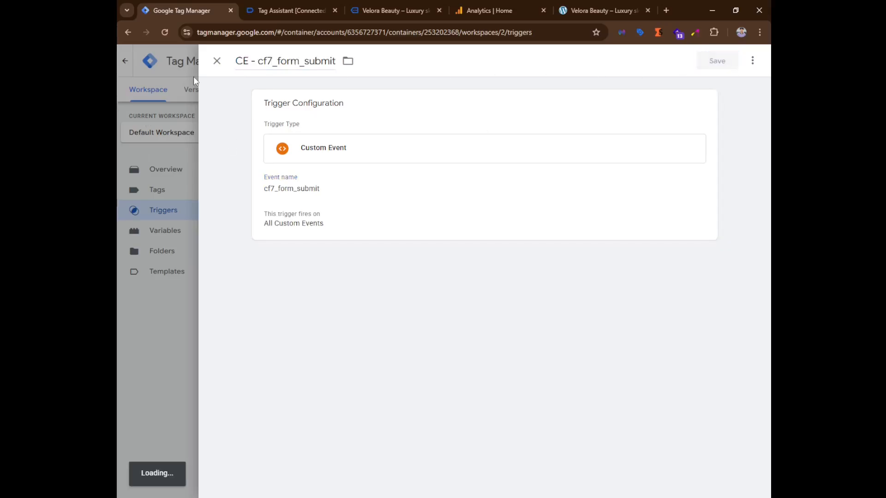
Create a new Google Analytics: GA4 Event tag using the GA4 Measurement ID variable as its Measurement ID.
click(179, 190)
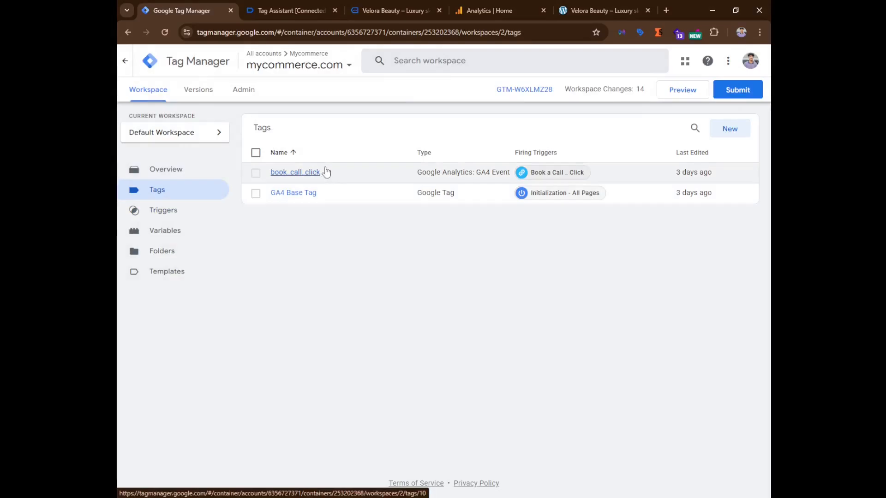
click(732, 129)
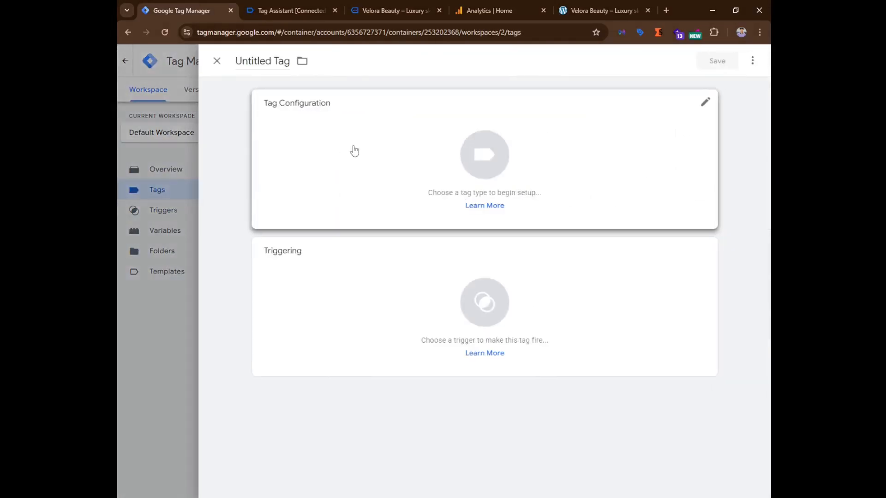
click(354, 151)
click(519, 146)
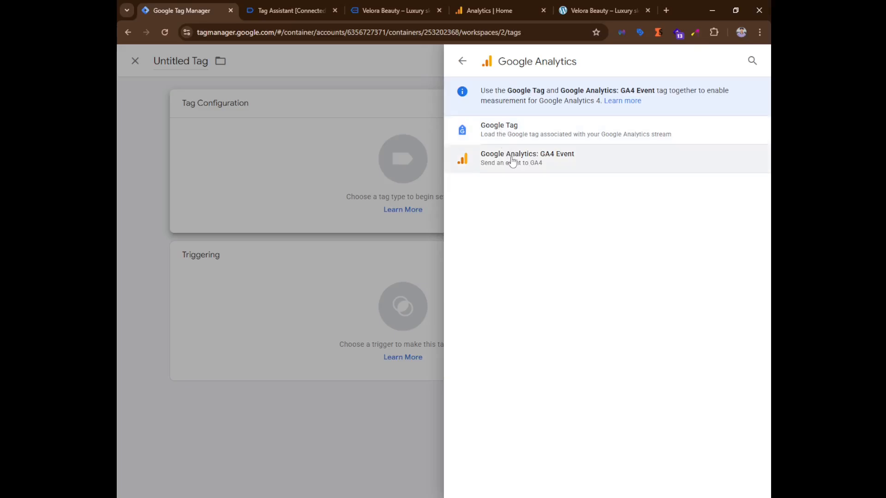
click(611, 166)
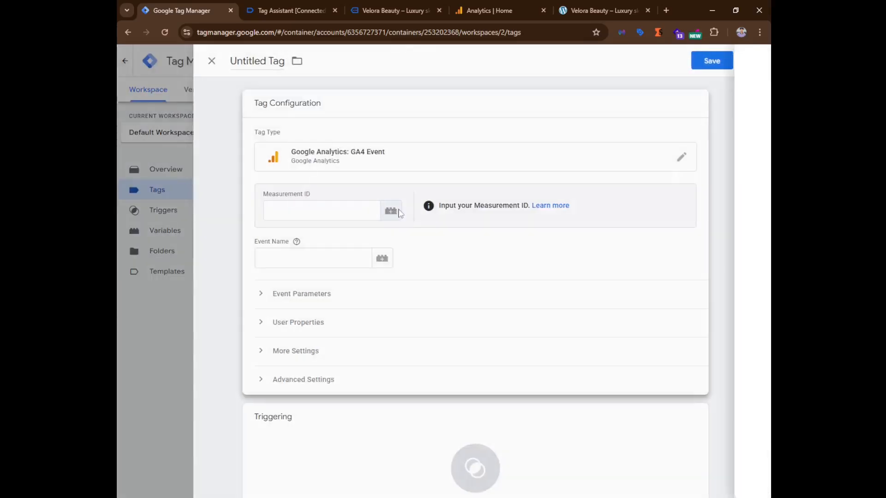
click(400, 212)
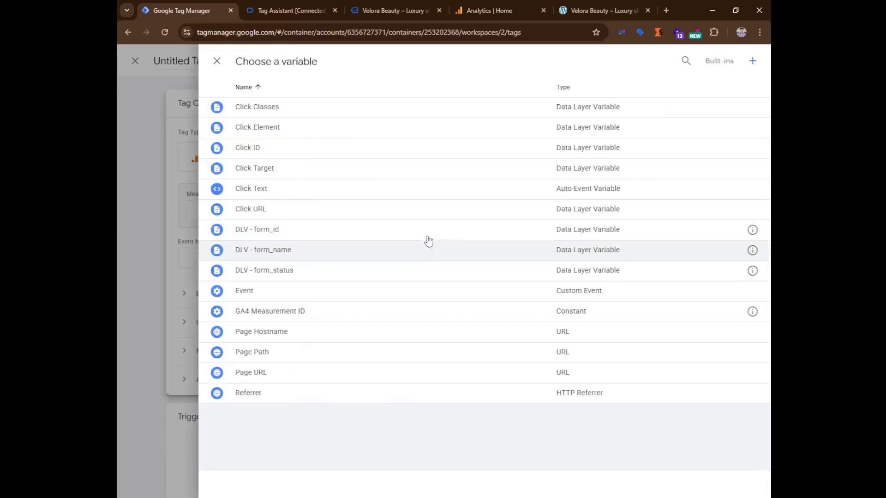
click(303, 314)
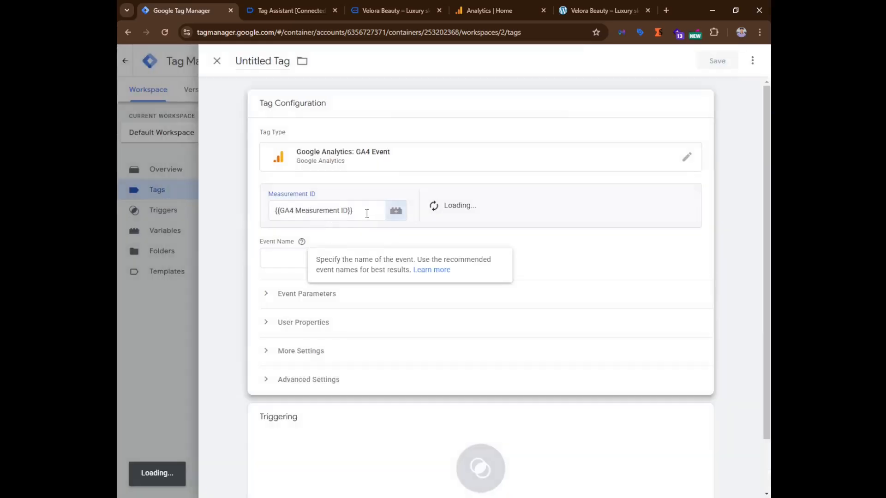
Set the tag's event name to generate_lead and add three event parameter rows.
click(281, 260)
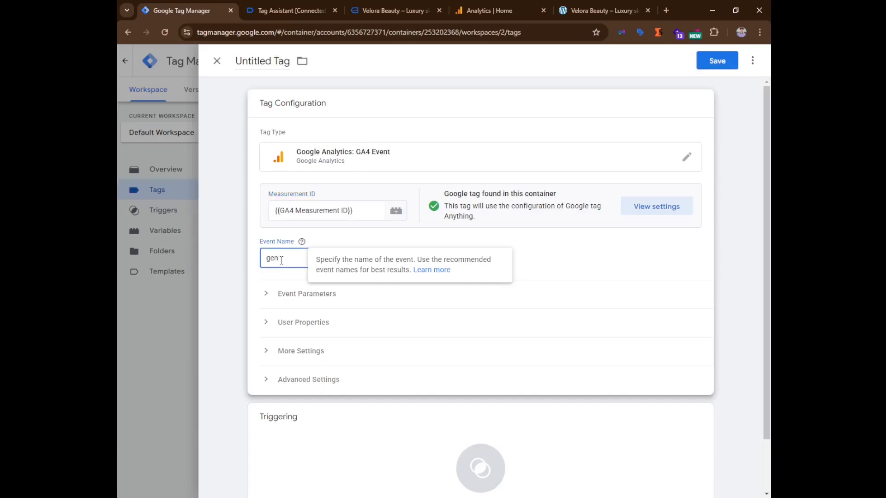
text(generate_lea)
click(265, 305)
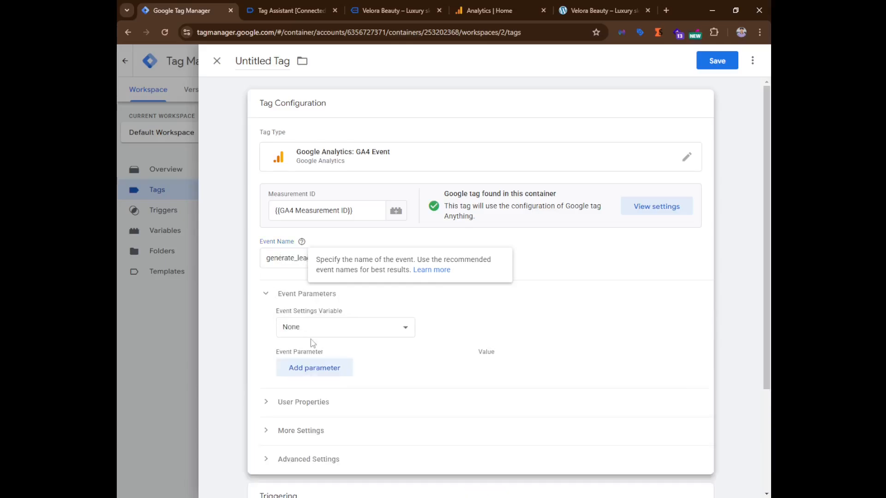
click(314, 369)
click(316, 398)
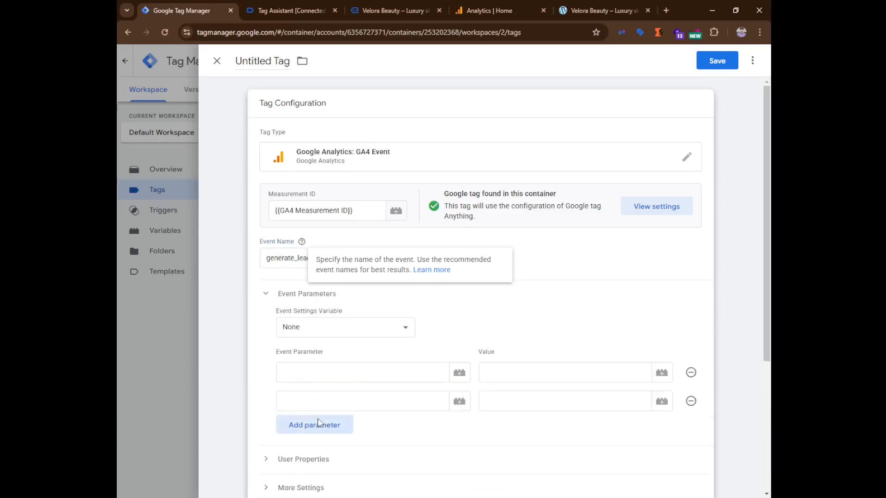
click(317, 424)
Fill the first event parameter as form_id with the value {{DLV - form_id}}.
click(307, 369)
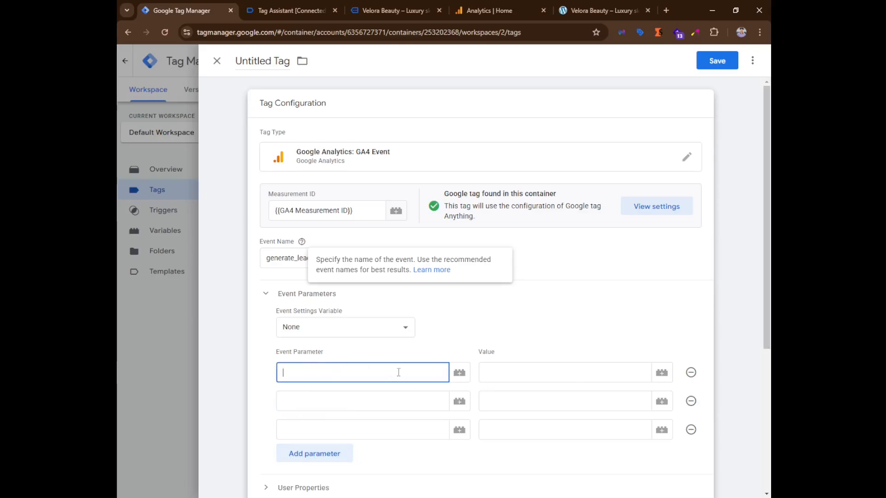
text(form_id)
click(661, 372)
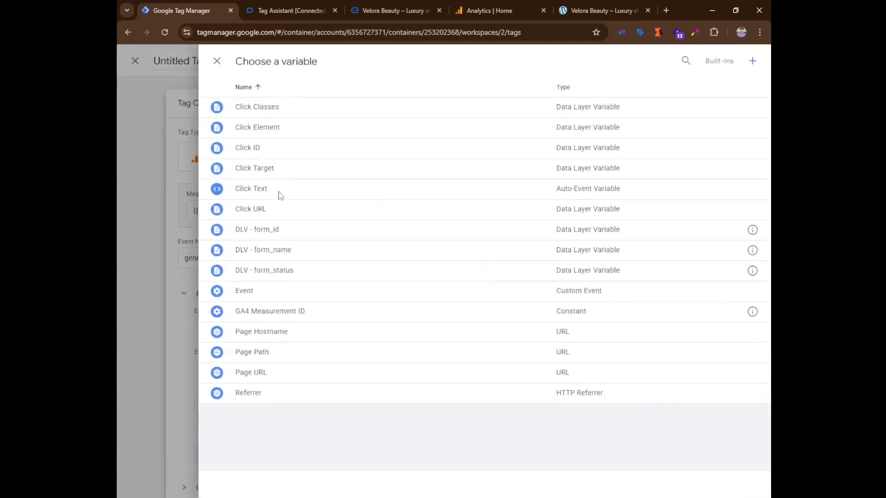
click(278, 228)
Fill the second event parameter as form_name with the value {{DLV - form_name}}.
click(326, 401)
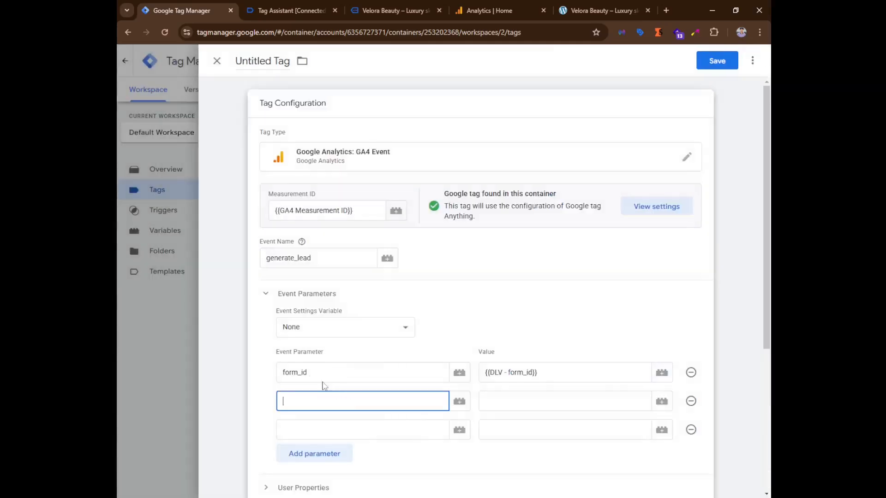
text(from_)
key(BackSpace)
key(BackSpace)
text(orm_n)
click(658, 408)
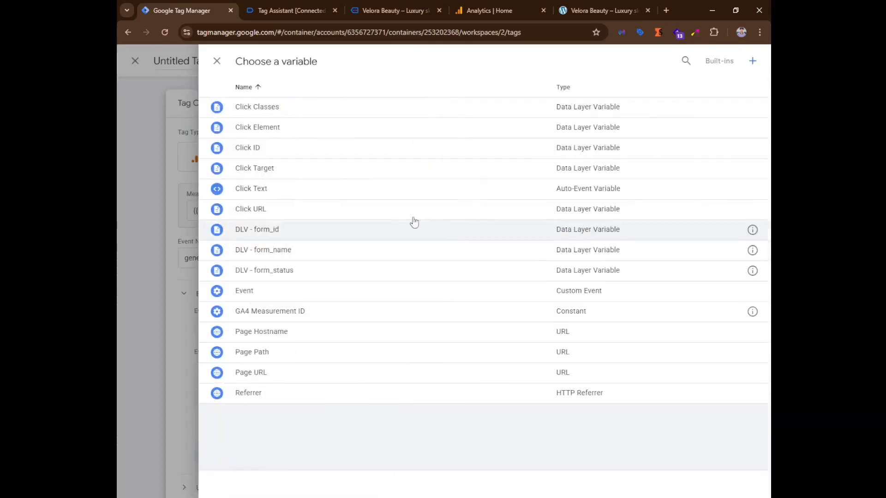
click(318, 251)
Fill the third event parameter as form_status with the value {{DLV - form_status}}.
click(328, 426)
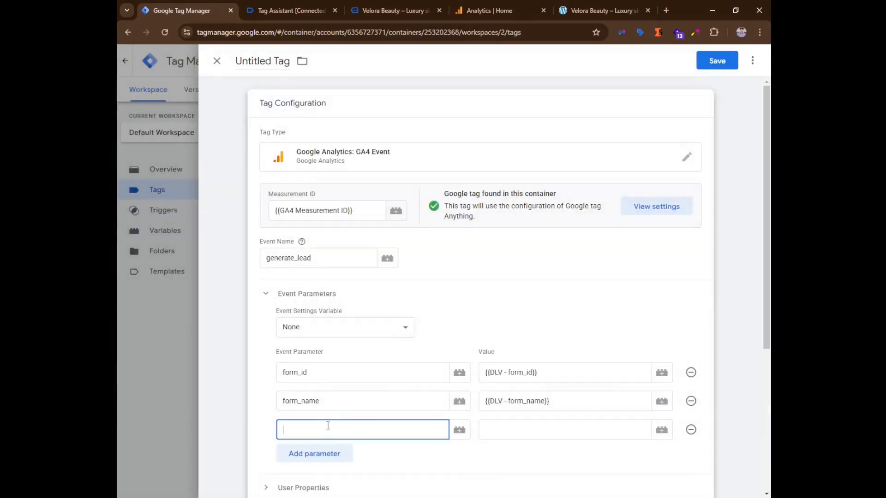
text(form_status)
click(662, 429)
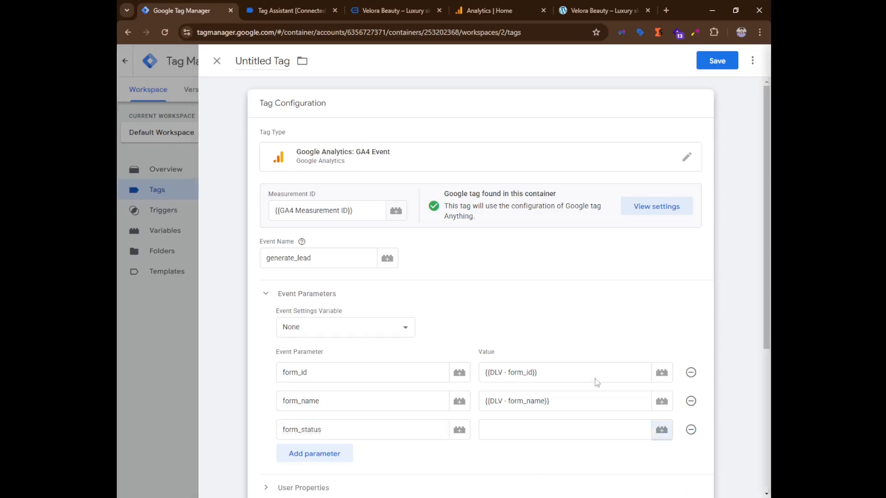
click(307, 271)
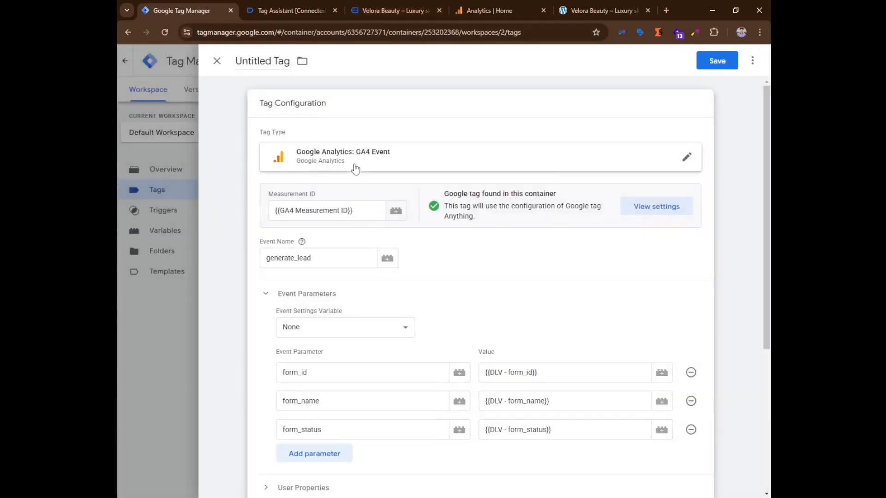
Set the tag's firing trigger to CE - cf7_form_submit.
click(378, 392)
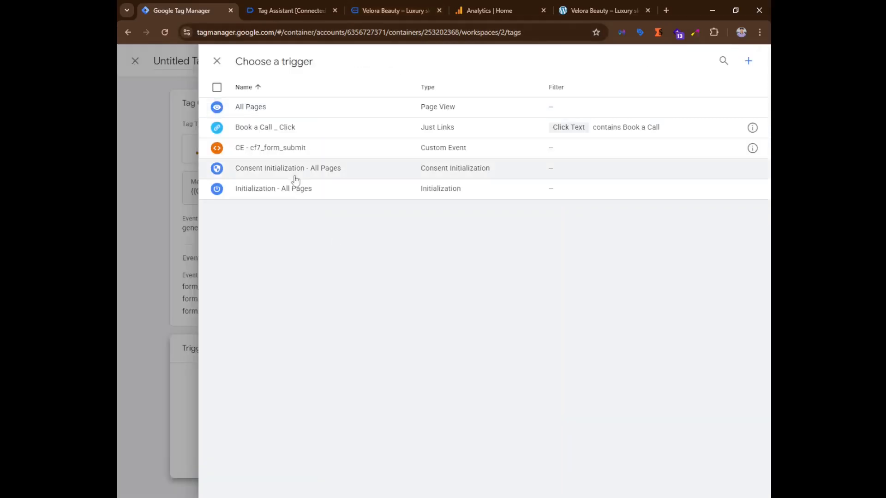
click(269, 150)
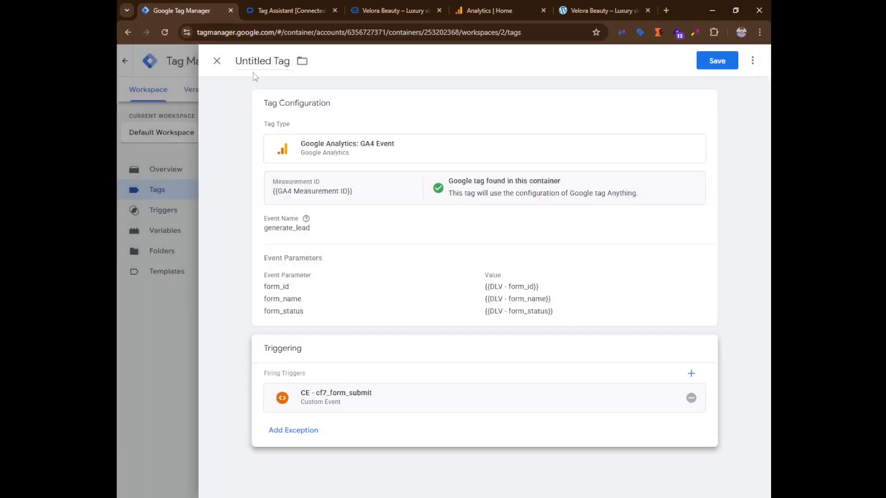
Name the tag GA4 - generate_lead and save it.
click(262, 61)
text(D)
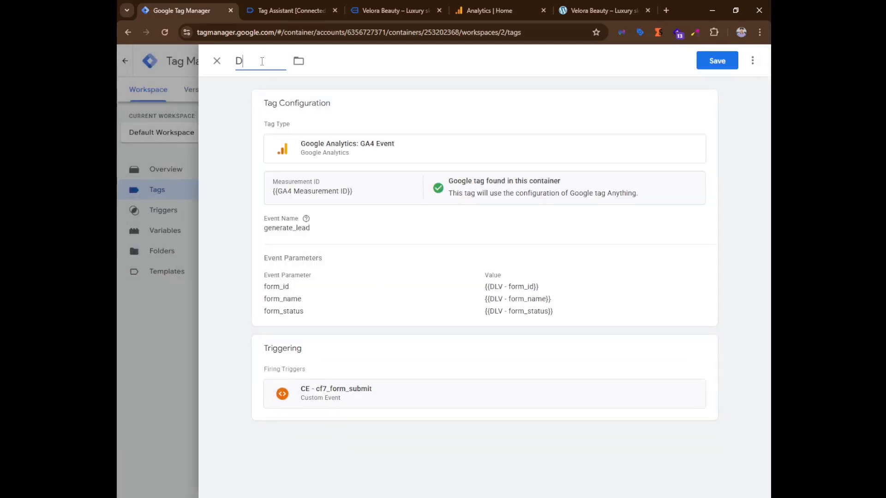
text(G)
key(BackSpace)
text(4)
text(4 )
text(- generate)
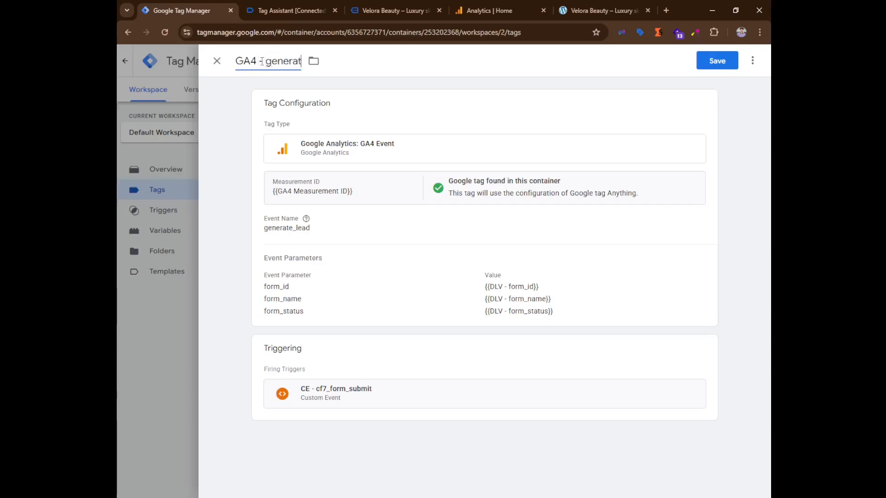
text(_lead)
click(717, 62)
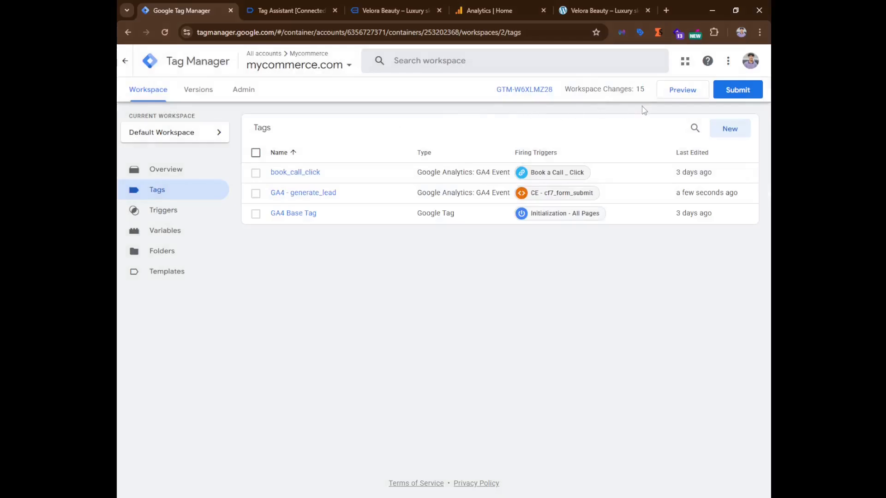
click(682, 90)
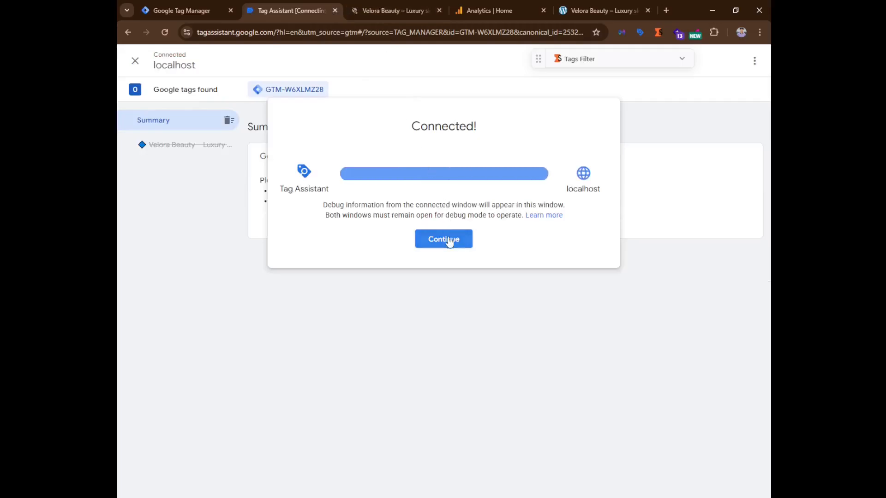
click(447, 240)
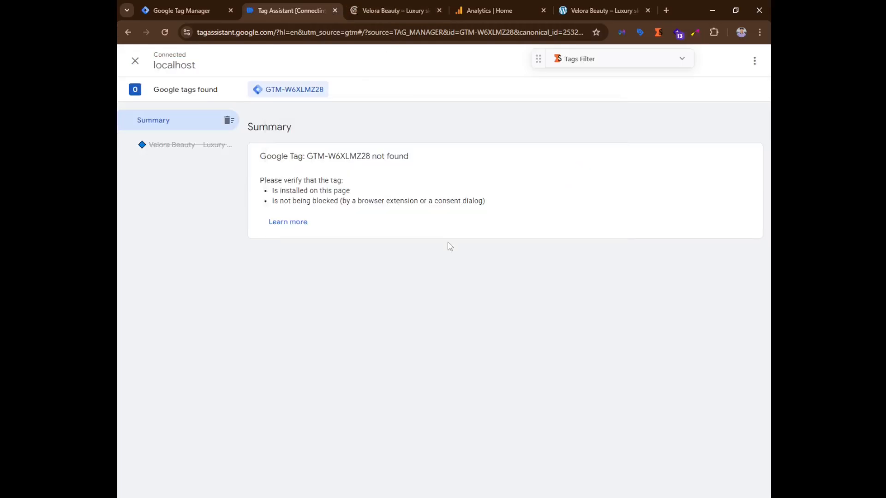
click(335, 10)
click(487, 98)
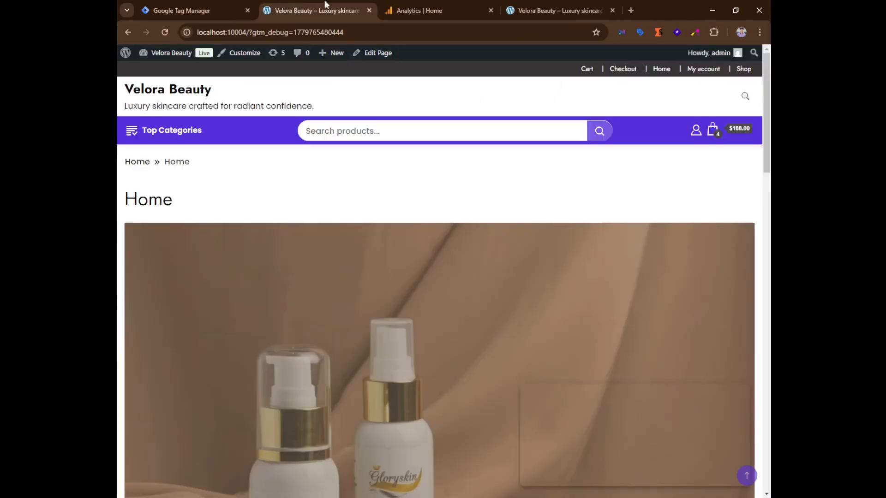
click(368, 11)
click(676, 98)
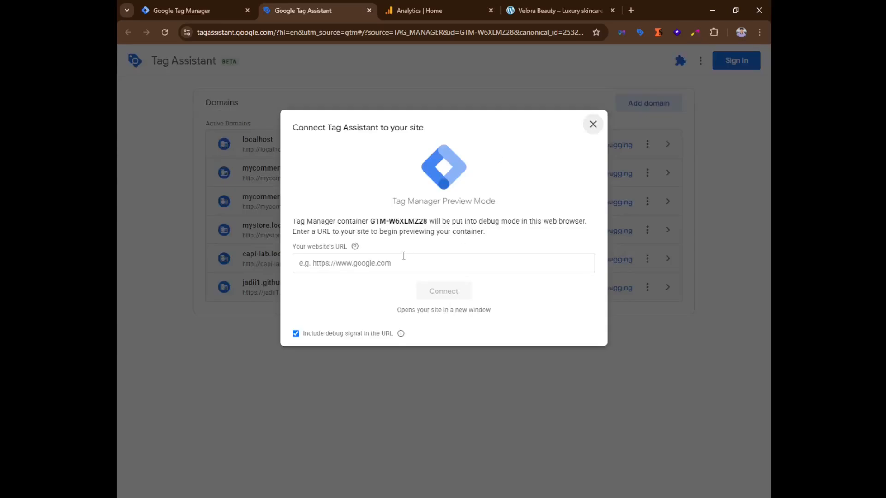
click(401, 263)
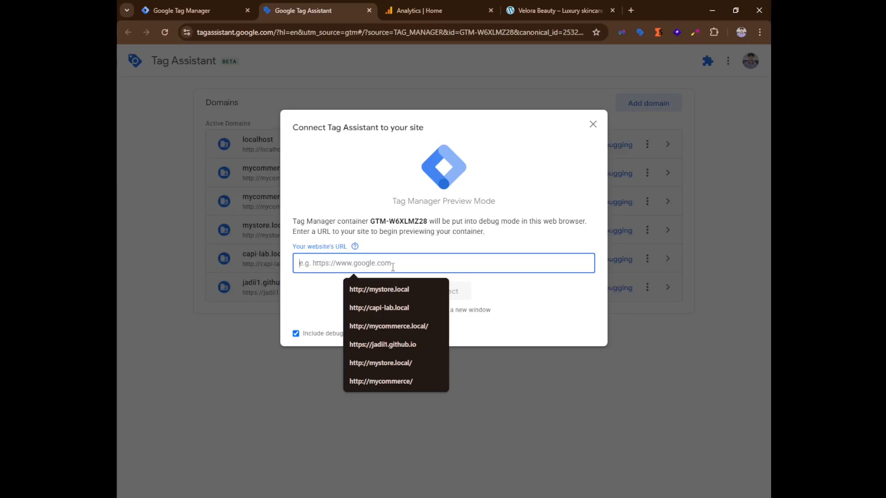
text(https)
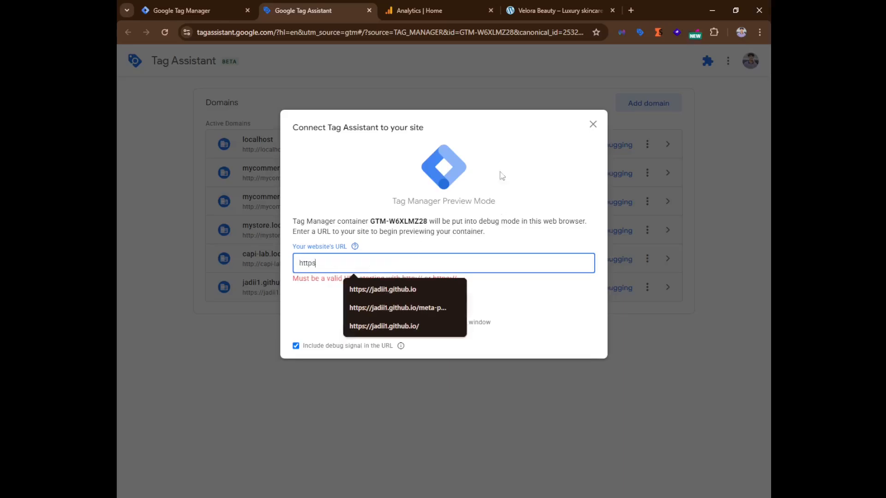
click(556, 10)
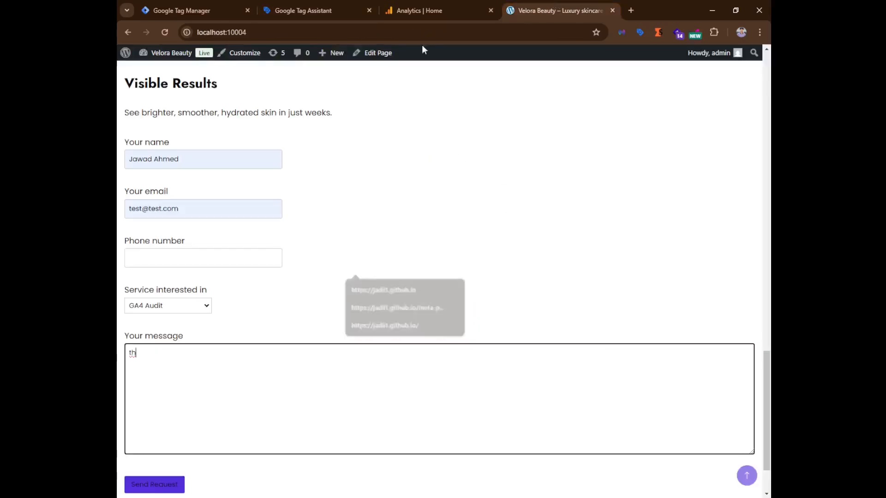
click(263, 32)
key(ctrl+c)
click(234, 5)
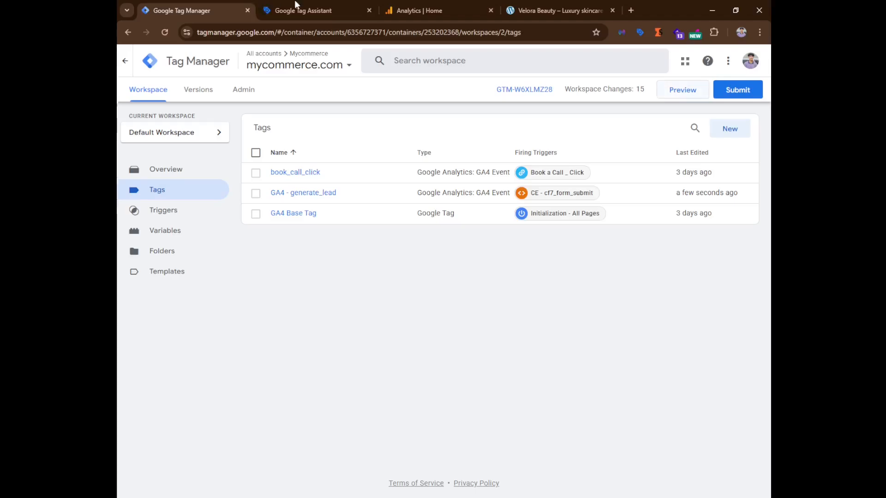
click(302, 10)
key(ctrl+a)
key(ctrl+v)
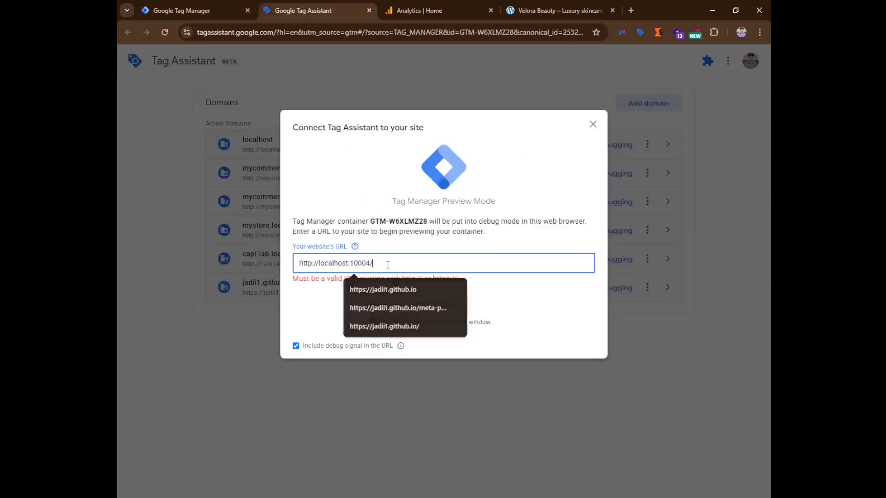
click(461, 298)
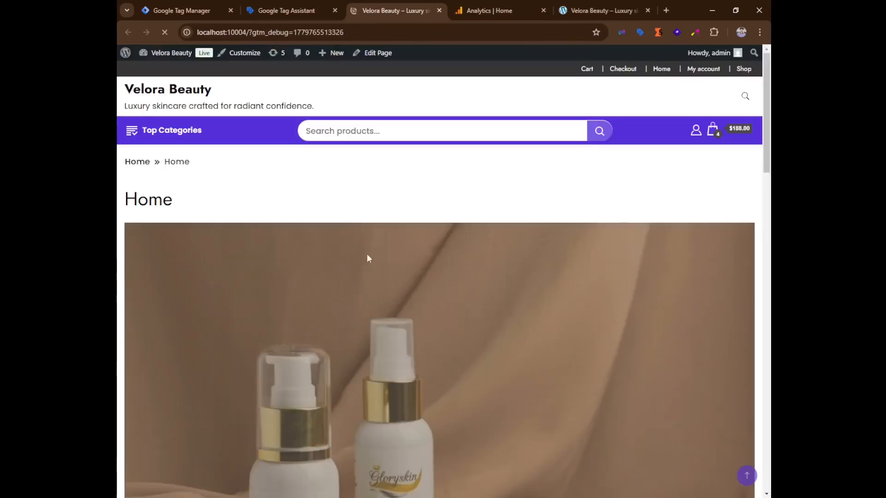
Fill the site's contact form with a test name, e-mail address and phone number.
scroll(367, 254, down, 10)
scroll(330, 277, down, 12)
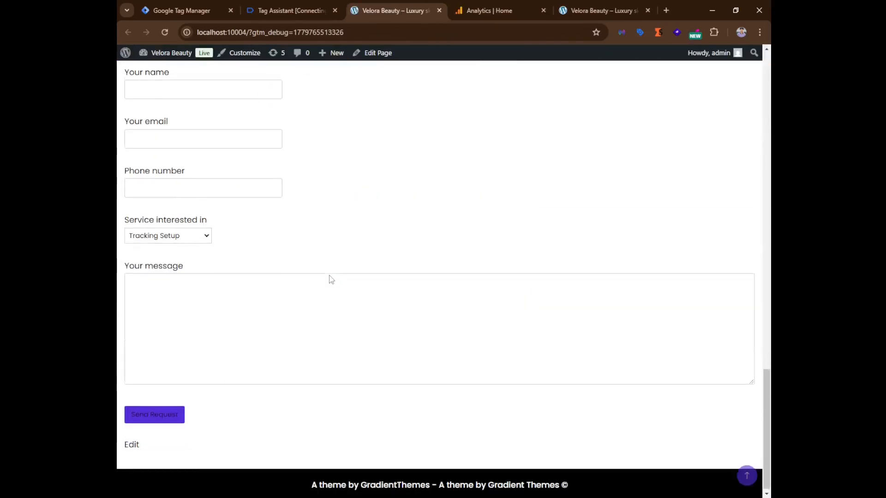
scroll(174, 180, up, 3)
click(180, 245)
click(197, 269)
click(198, 291)
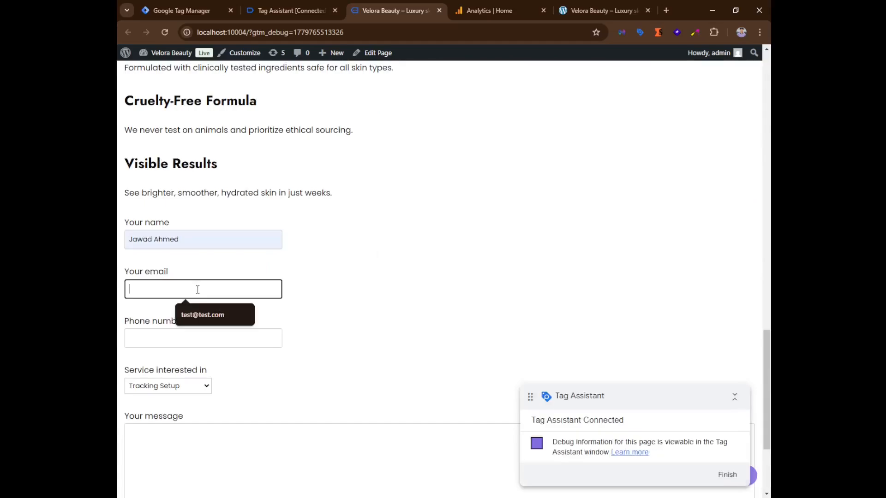
click(203, 312)
click(196, 337)
click(200, 365)
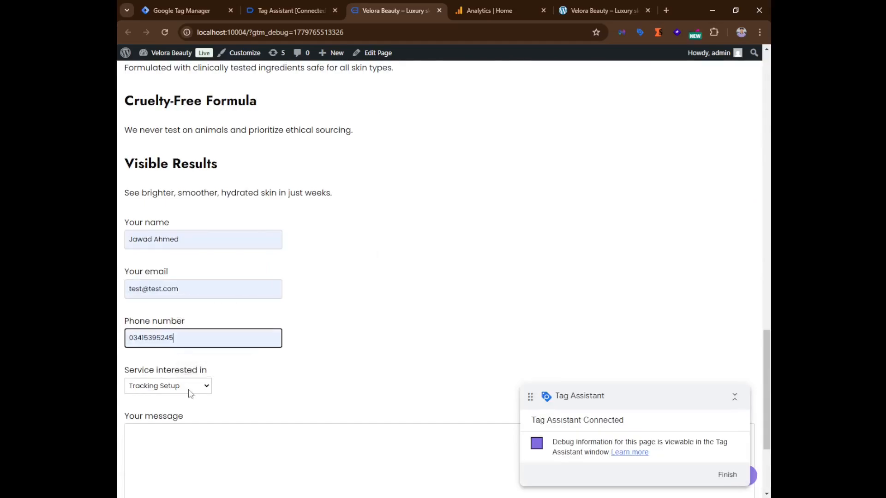
Choose GA4 Audit as the service and enter the message this is a test.
click(190, 388)
click(178, 415)
click(177, 444)
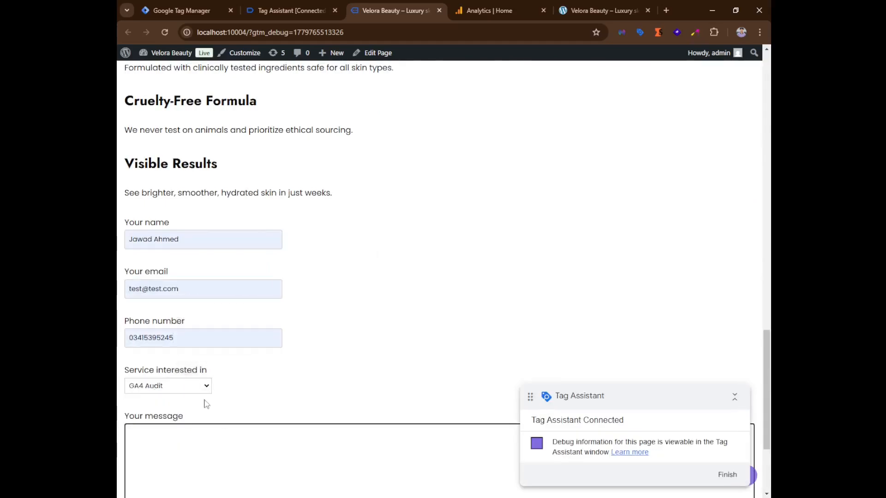
text(this is a test)
Open DebugView from the Analytics property's Admin settings.
click(489, 10)
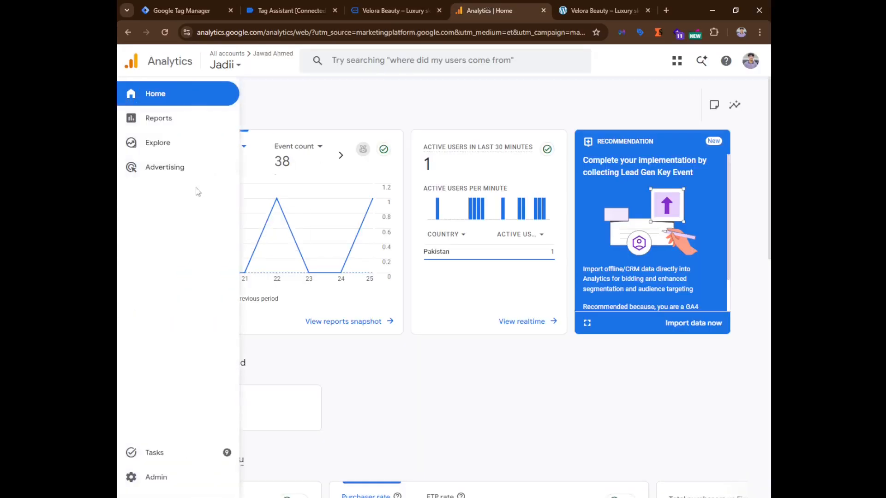
click(149, 480)
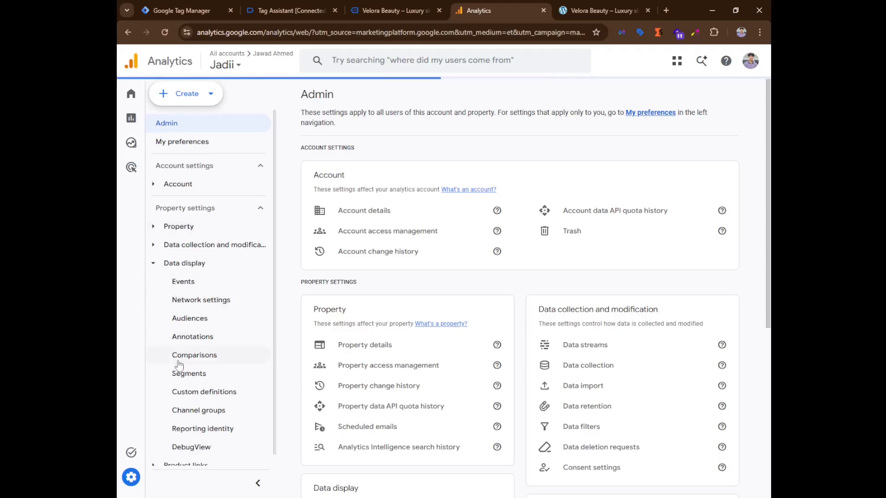
click(211, 437)
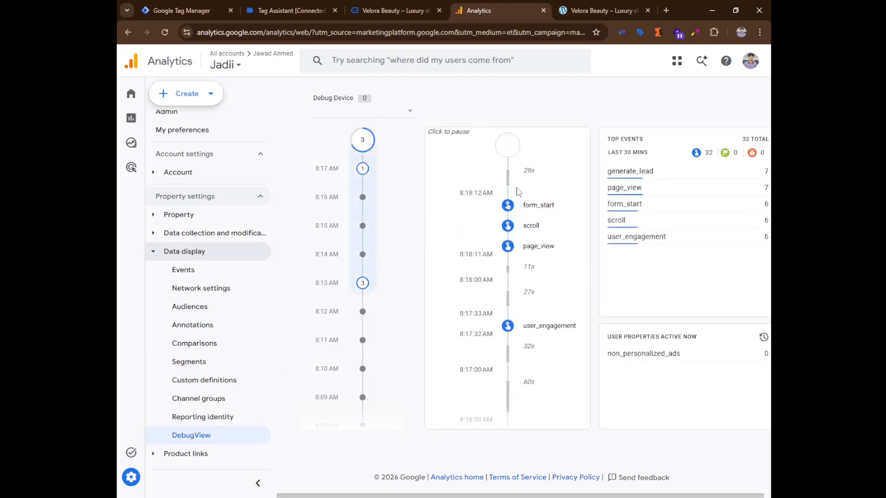
Submit the contact form with Send Request.
click(392, 10)
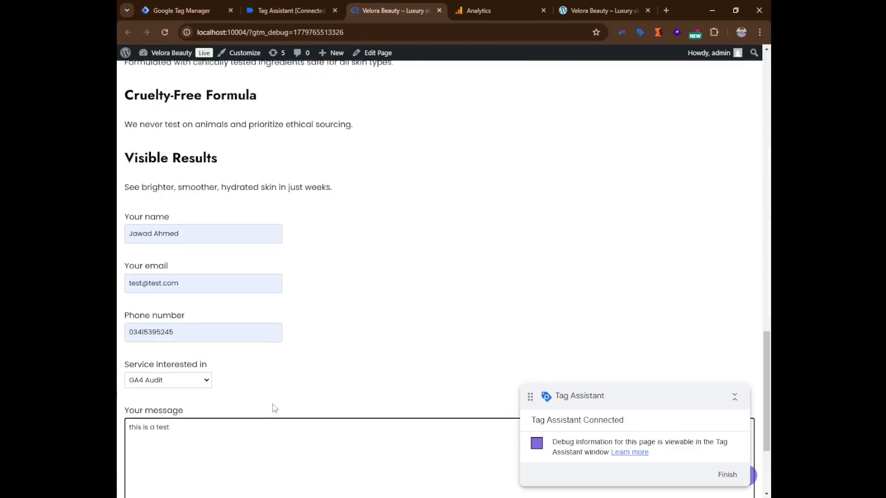
scroll(272, 408, down, 3)
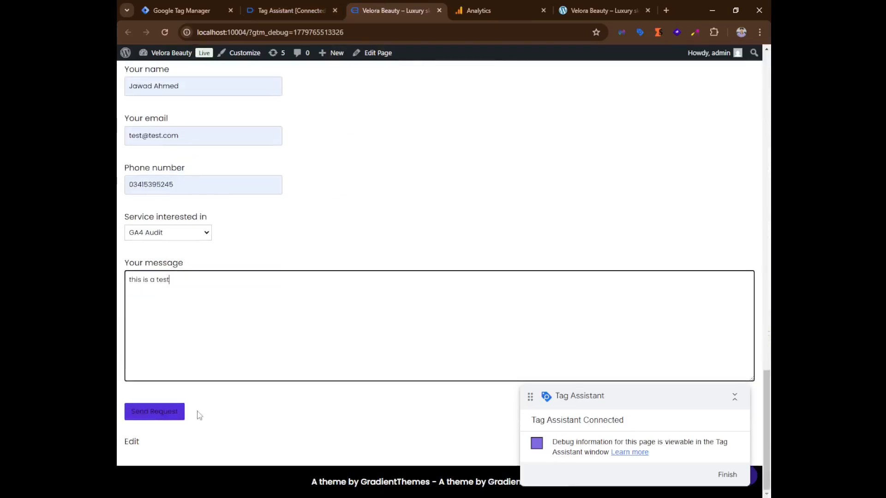
click(165, 415)
Check the fired tags in Tag Assistant and inspect the generate_lead event's form_id, form_name and form_status parameters in DebugView.
click(306, 7)
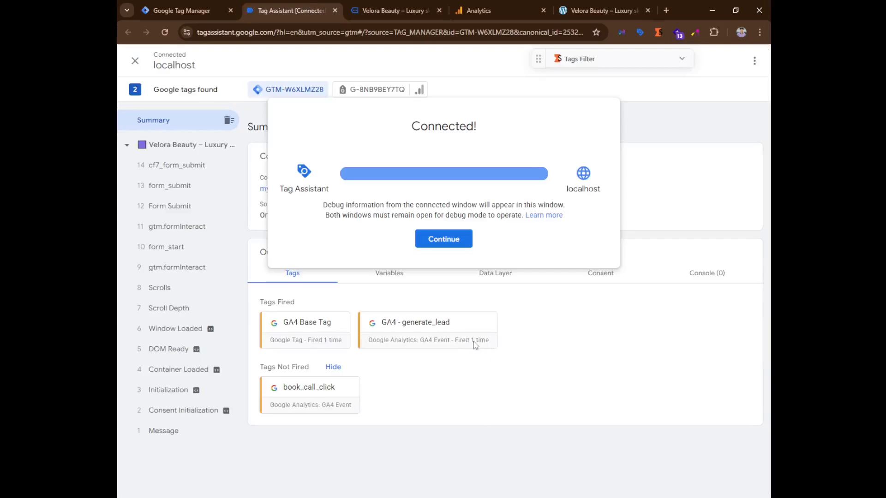
click(443, 243)
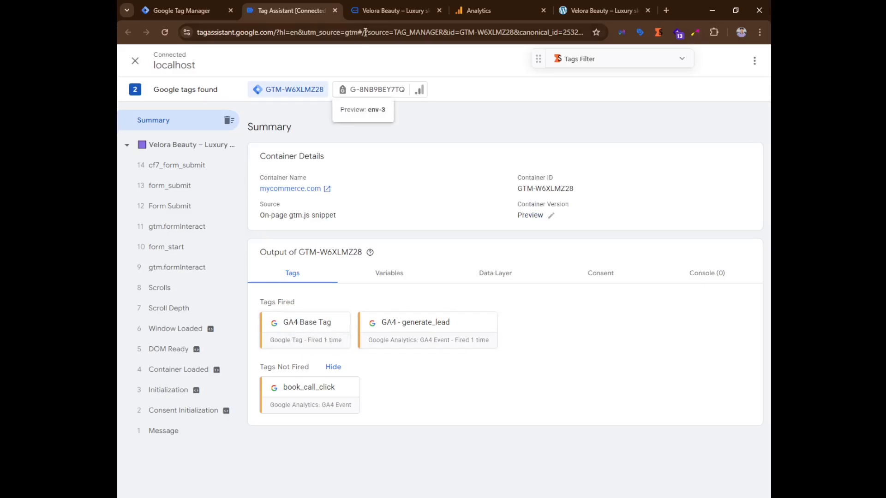
click(485, 5)
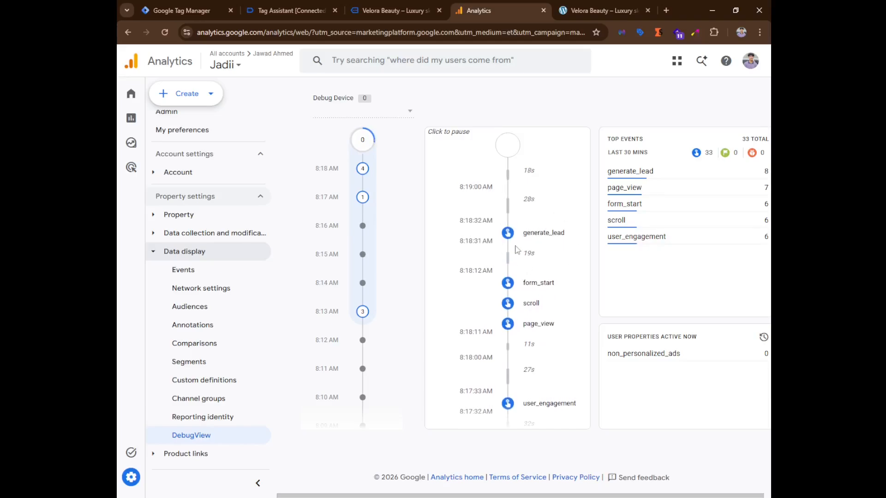
click(508, 233)
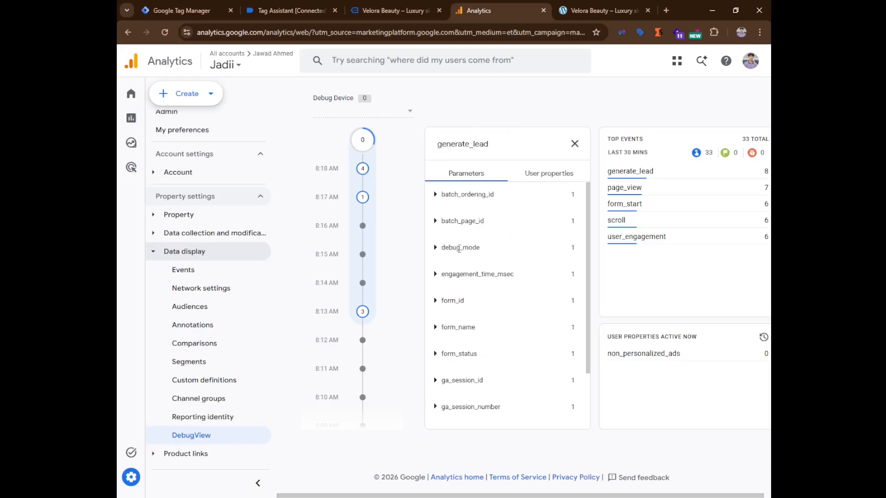
click(436, 301)
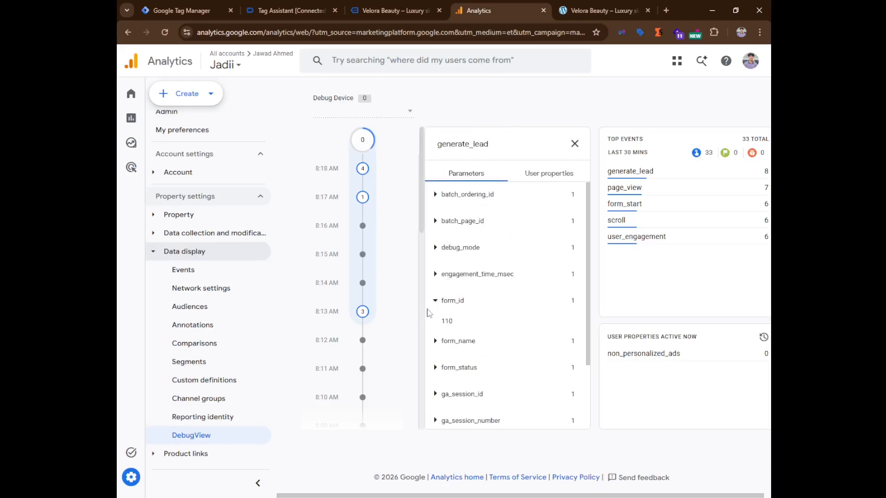
click(435, 301)
click(435, 328)
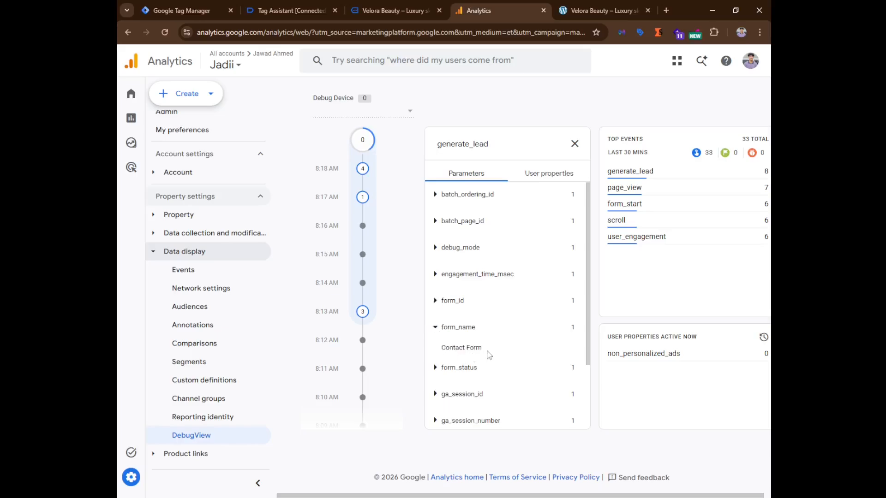
drag(489, 355, 440, 348)
click(468, 367)
drag(498, 374, 450, 375)
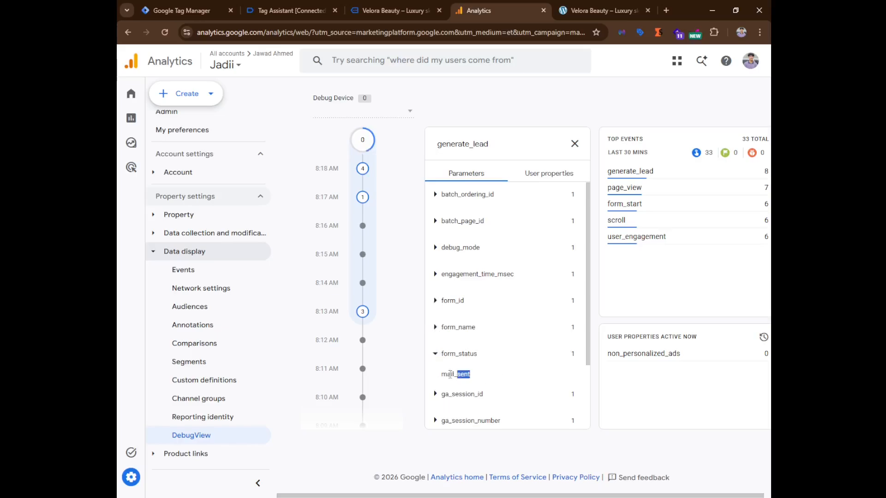
click(490, 375)
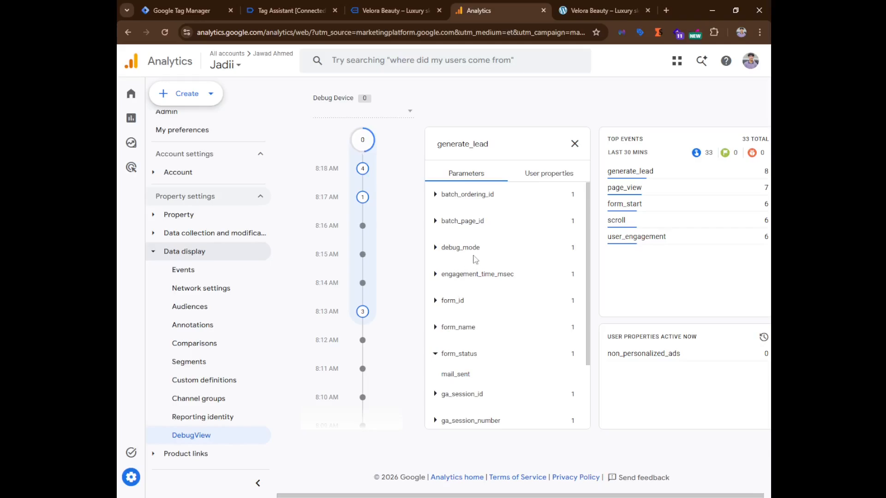